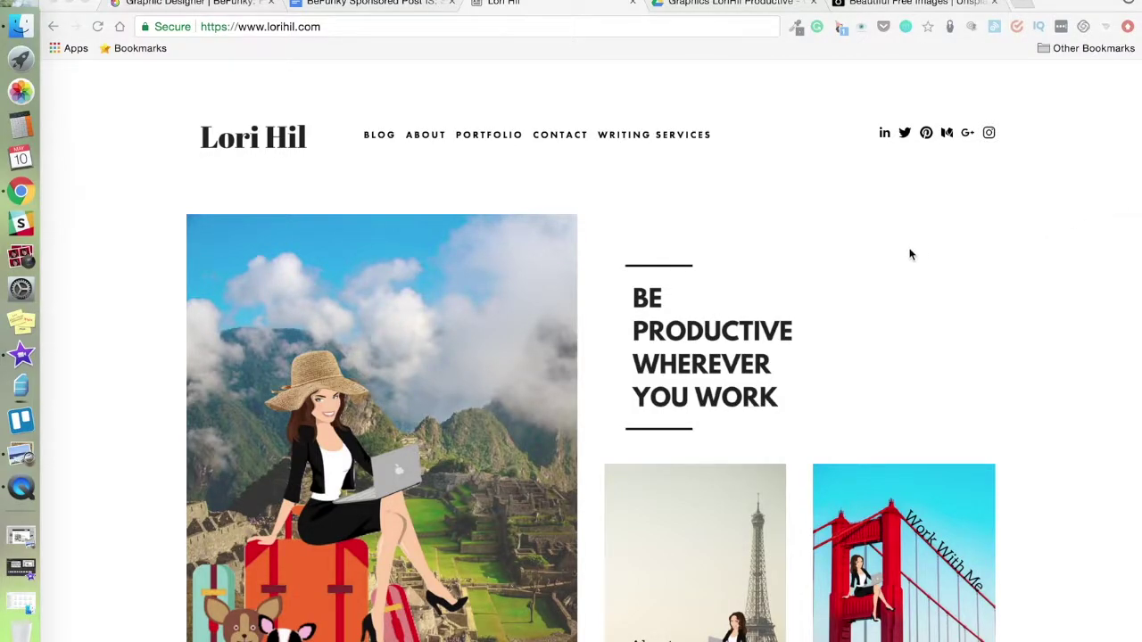
Leave the lorihil.com homepage for the 'Graphics LoriHil Productive' Google Drive folder.
{"action": "scroll", "coordinate": [910, 255], "scroll_direction": "down", "scroll_amount": 2}
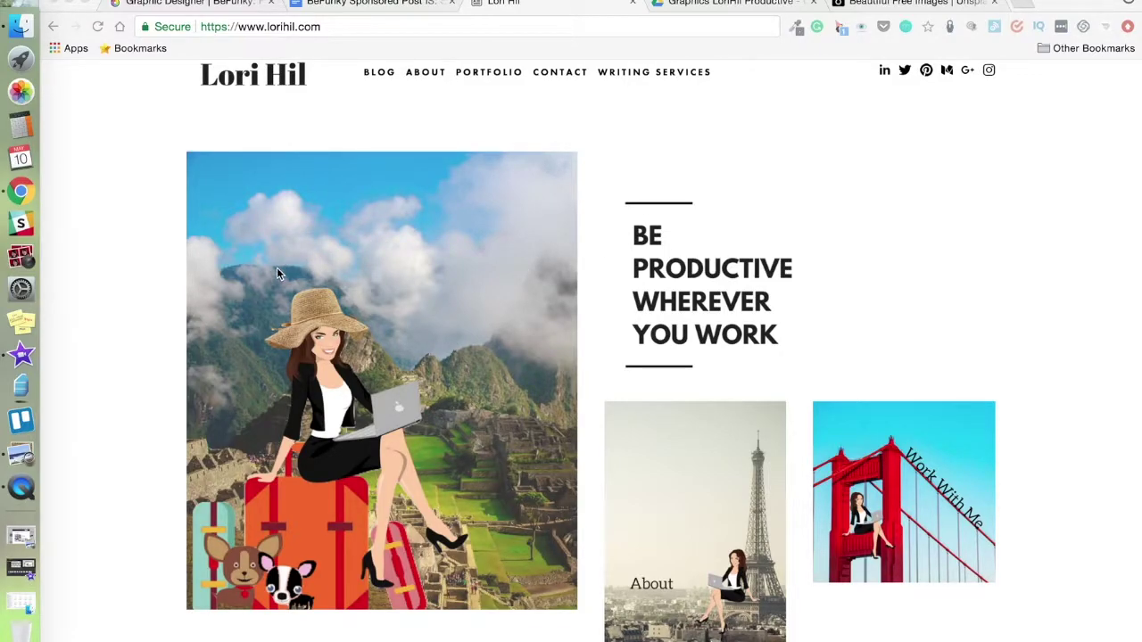
{"action": "left_click", "coordinate": [236, 4]}
{"action": "left_click", "coordinate": [727, 3]}
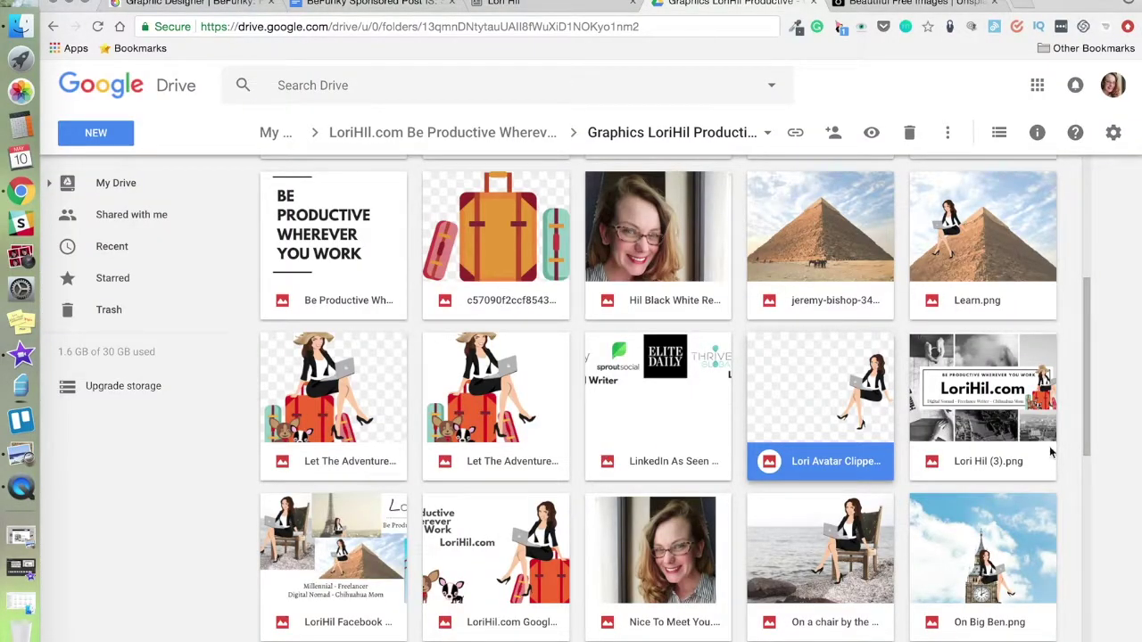
Preview Lori Avatar Clipped.png full-screen twice, closing the preview each time.
{"action": "double_click", "coordinate": [822, 393]}
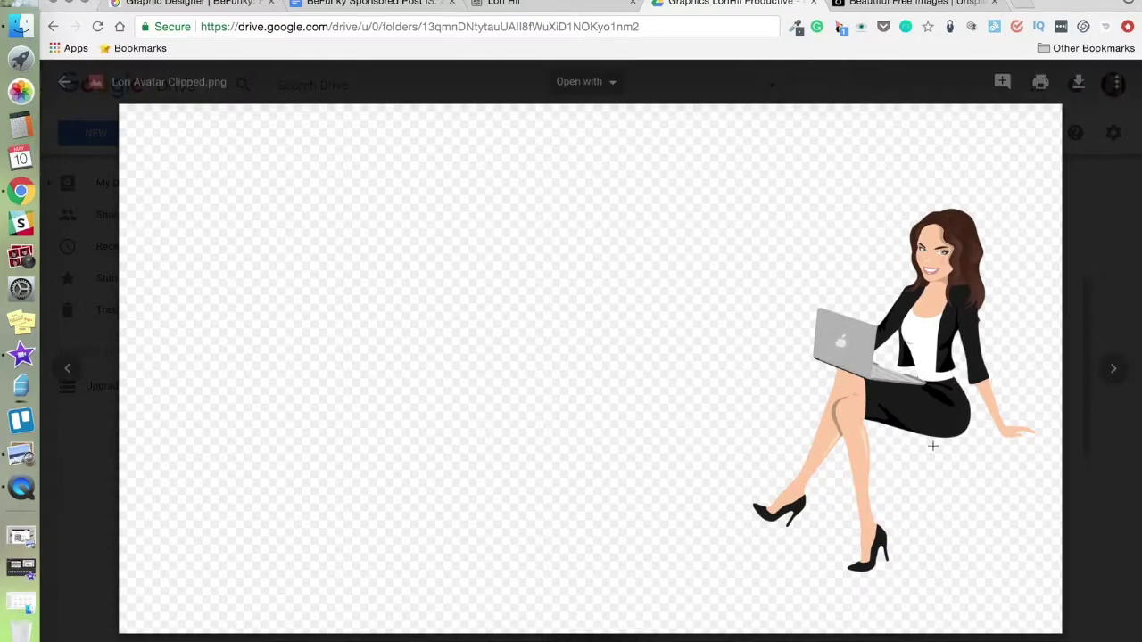
{"action": "left_click", "coordinate": [64, 81]}
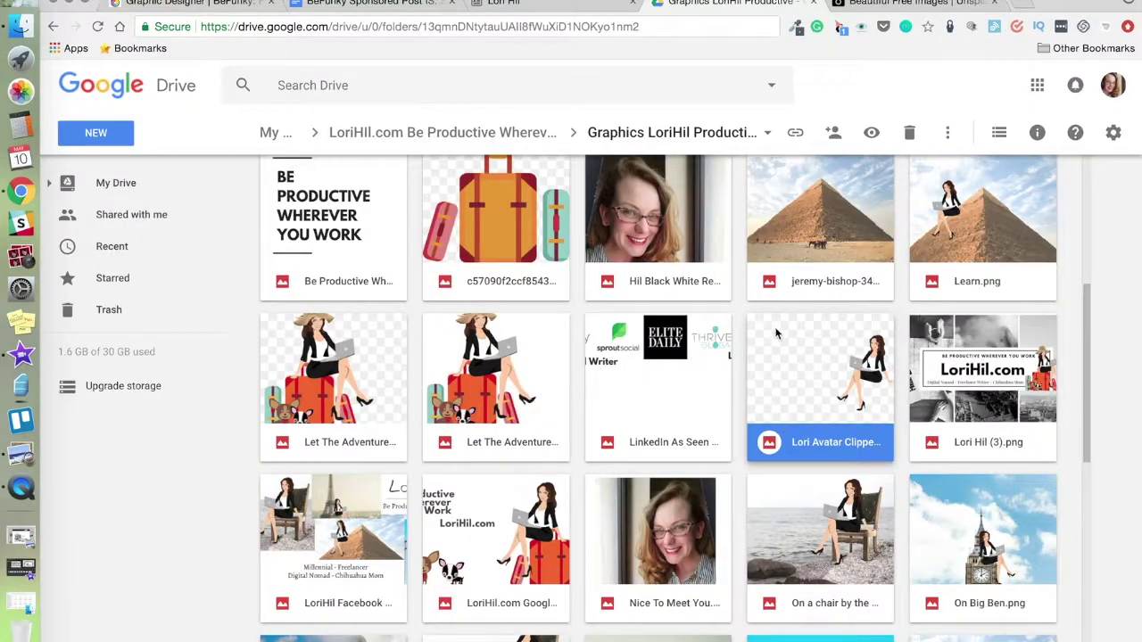
{"action": "double_click", "coordinate": [774, 331]}
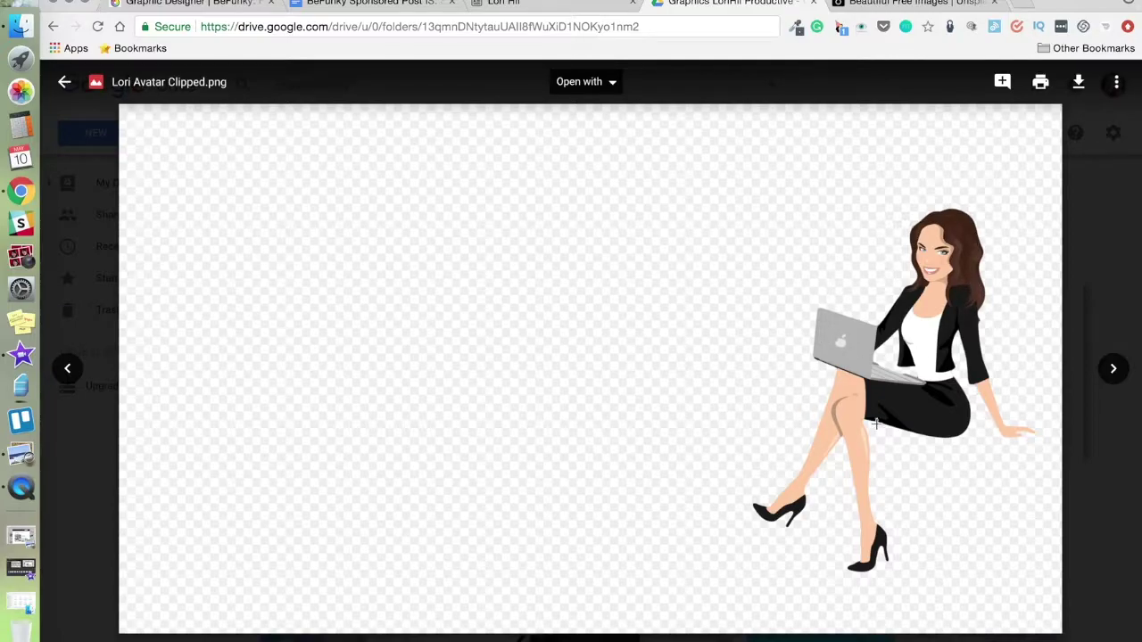
{"action": "left_click", "coordinate": [63, 83]}
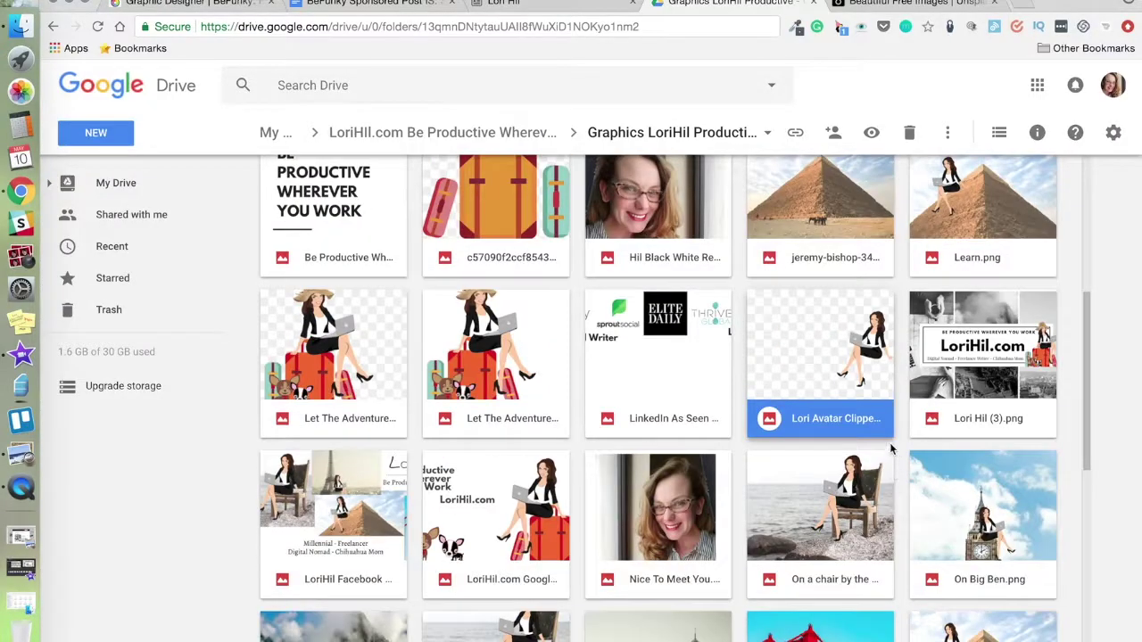
Find and preview Let The Adventure Begin_clipped_rev_2.png, then close it.
{"action": "scroll", "coordinate": [866, 326], "scroll_direction": "up", "scroll_amount": 2}
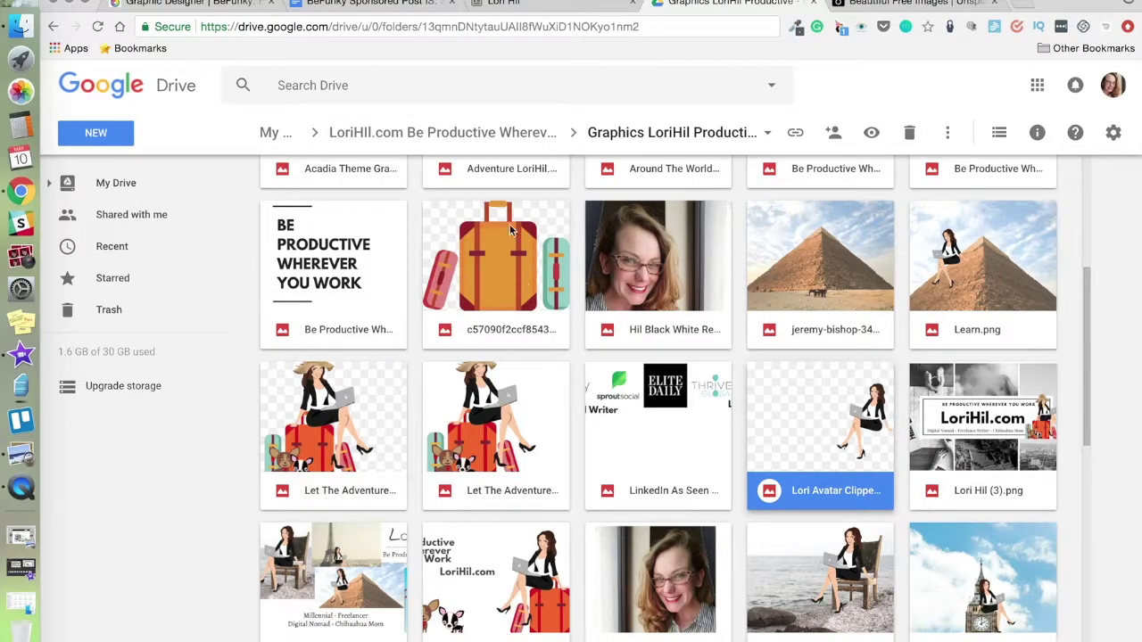
{"action": "scroll", "coordinate": [506, 279], "scroll_direction": "down", "scroll_amount": 3}
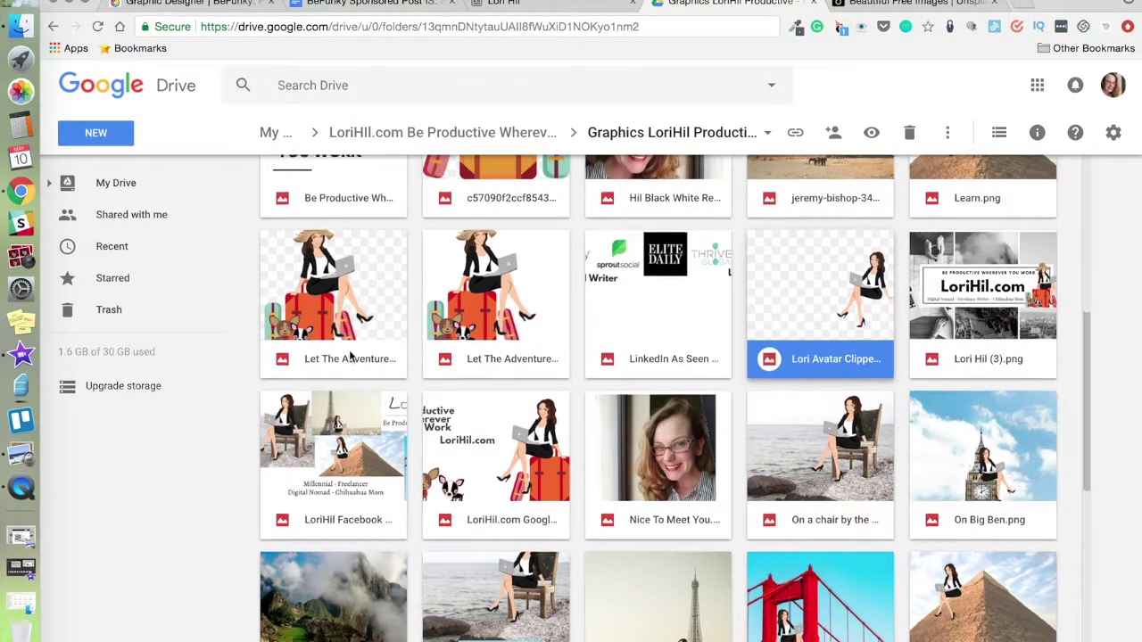
{"action": "scroll", "coordinate": [349, 350], "scroll_direction": "down", "scroll_amount": 4}
{"action": "scroll", "coordinate": [349, 580], "scroll_direction": "up", "scroll_amount": 4}
{"action": "scroll", "coordinate": [349, 580], "scroll_direction": "up", "scroll_amount": 3}
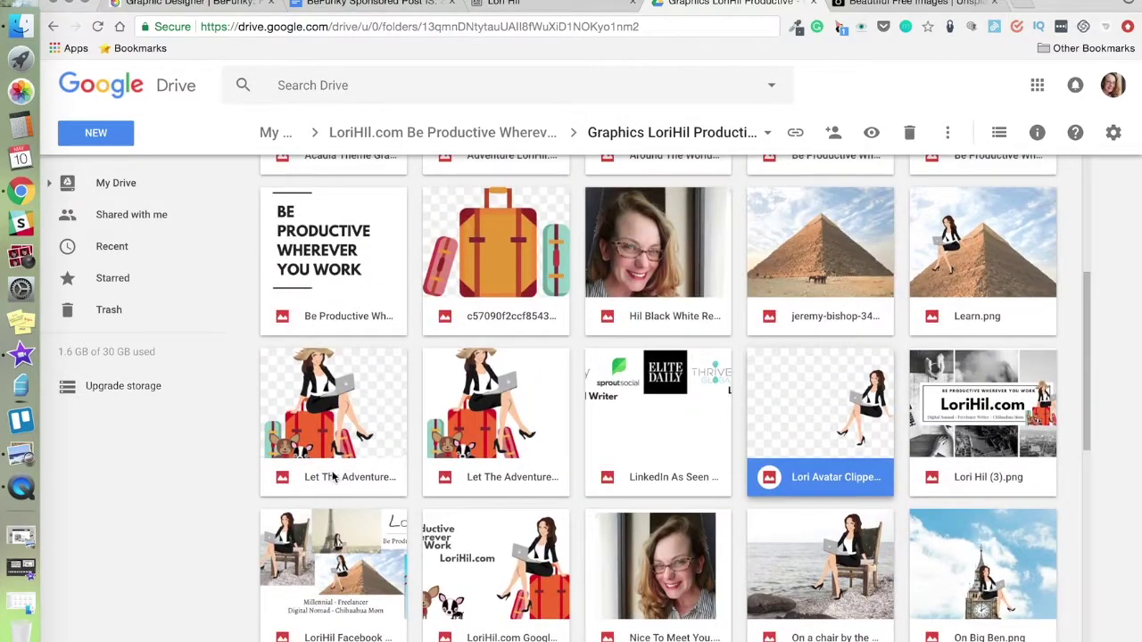
{"action": "double_click", "coordinate": [335, 432]}
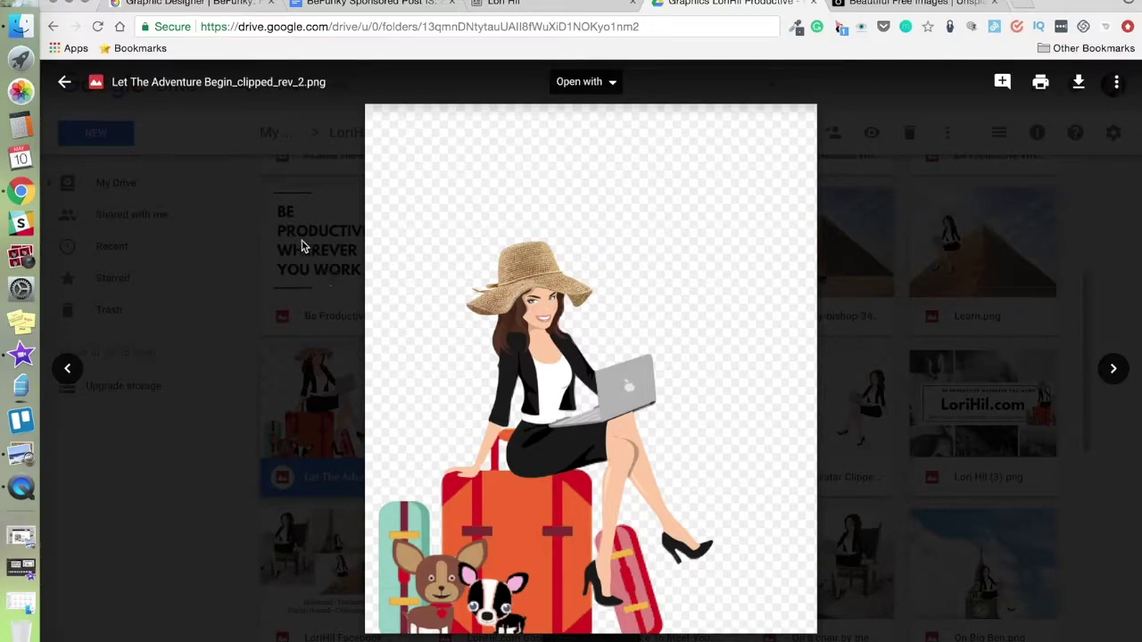
{"action": "left_click", "coordinate": [222, 163]}
Switch the BeFunky editor from Photo Editor to Designer mode.
{"action": "left_click", "coordinate": [222, 6]}
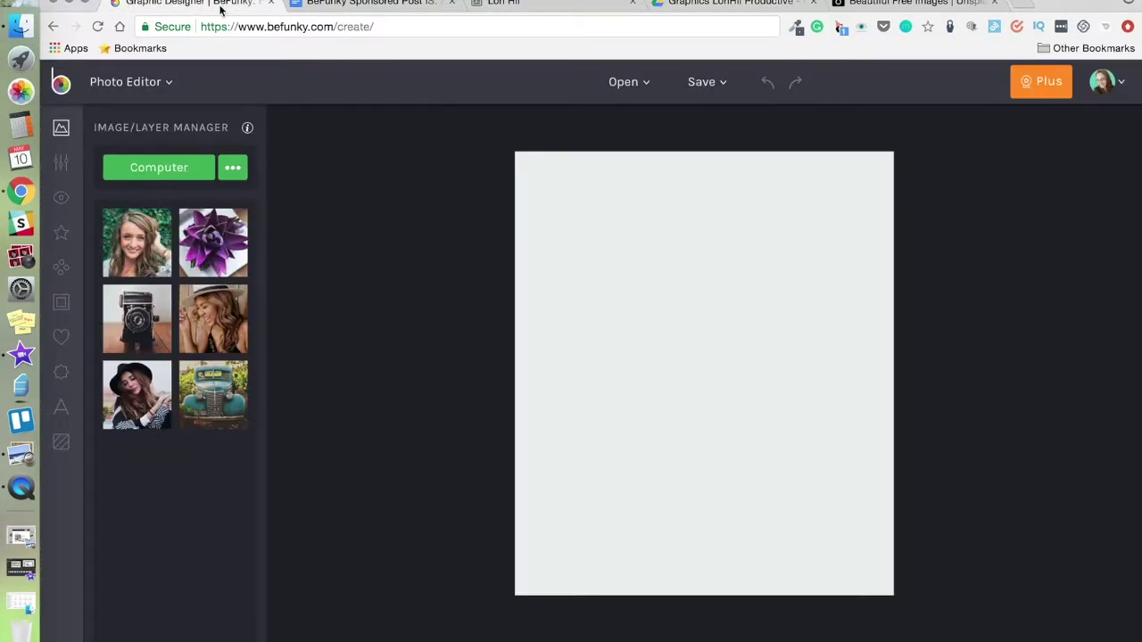
{"action": "left_click", "coordinate": [132, 82]}
{"action": "left_click", "coordinate": [138, 135]}
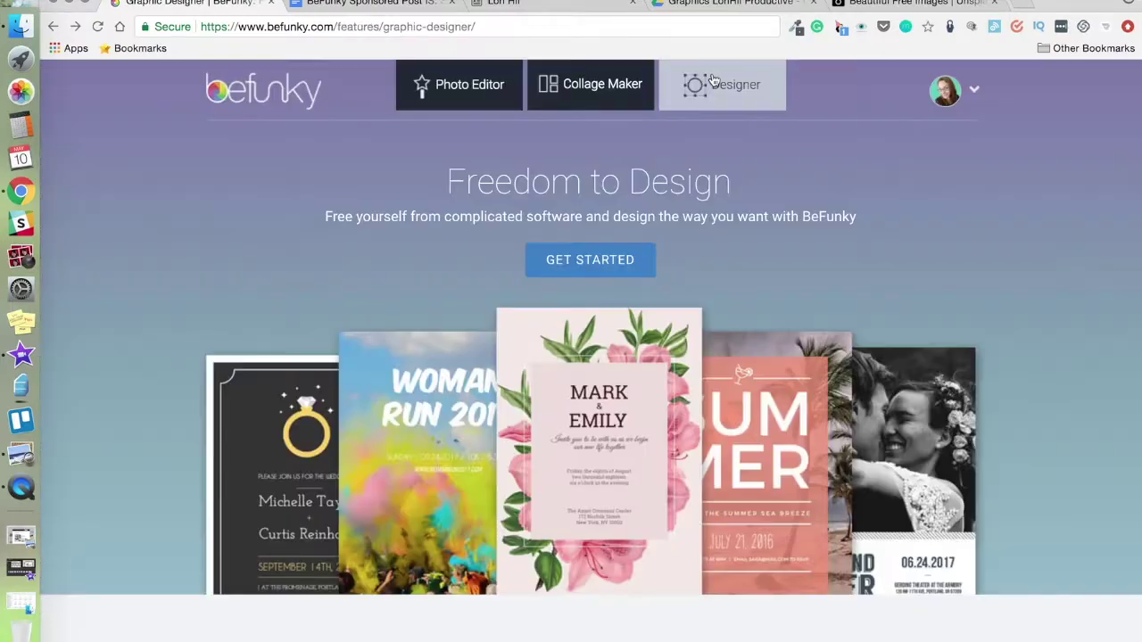
{"action": "left_click", "coordinate": [554, 252]}
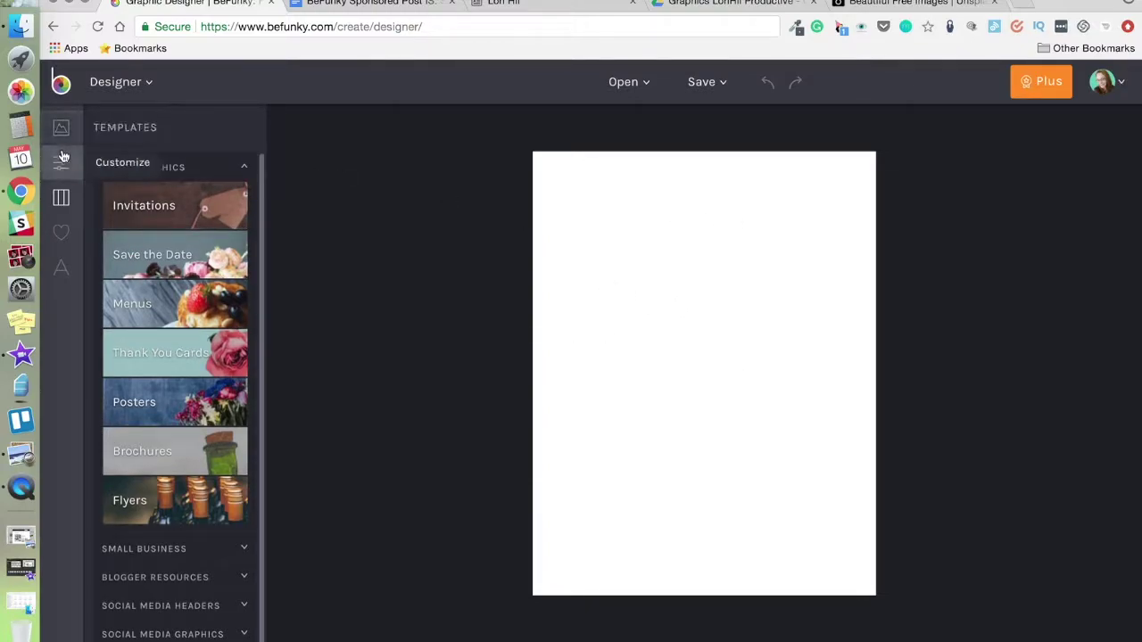
Set the canvas background colour to Transparent in Customize's colour picker.
{"action": "left_click", "coordinate": [63, 165]}
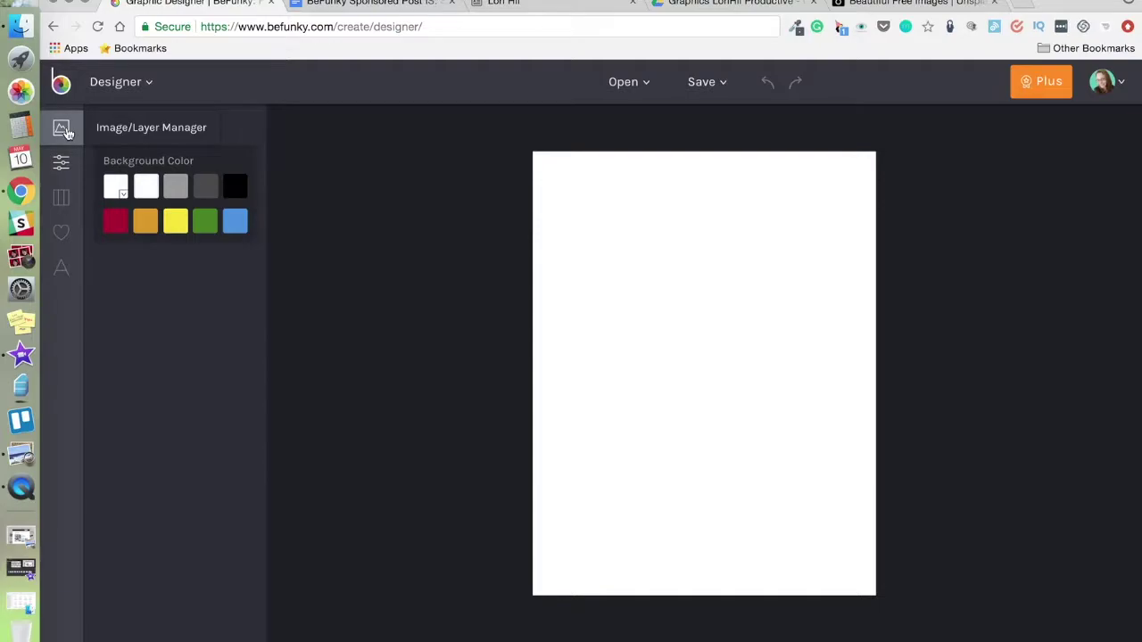
{"action": "left_click", "coordinate": [118, 194]}
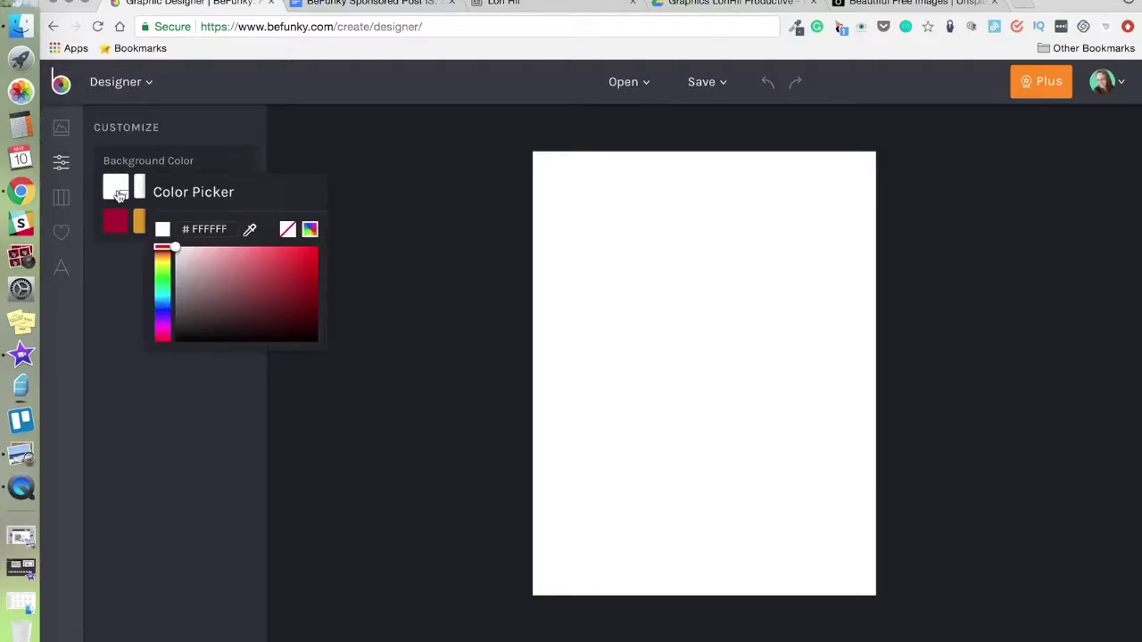
{"action": "left_click", "coordinate": [288, 231]}
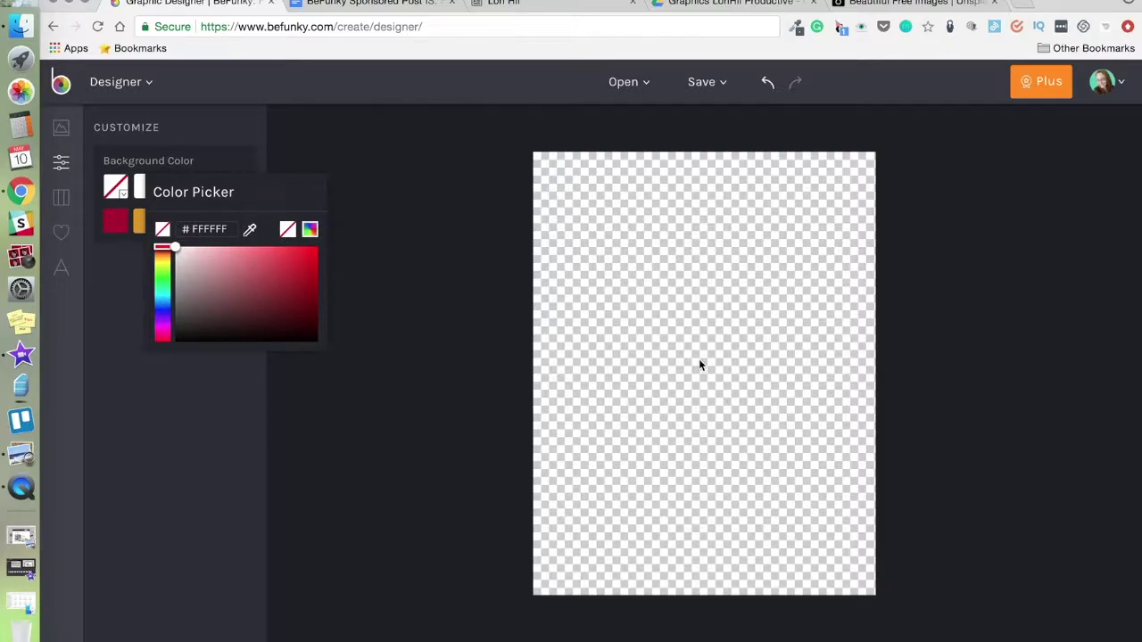
{"action": "left_click", "coordinate": [200, 440]}
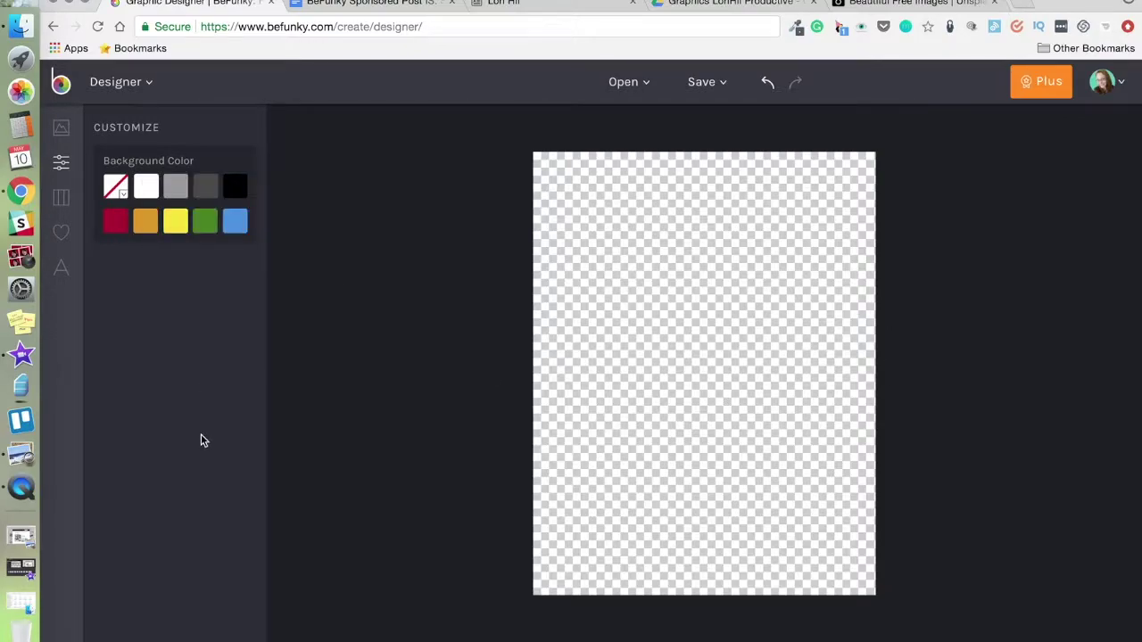
{"action": "left_click", "coordinate": [62, 130]}
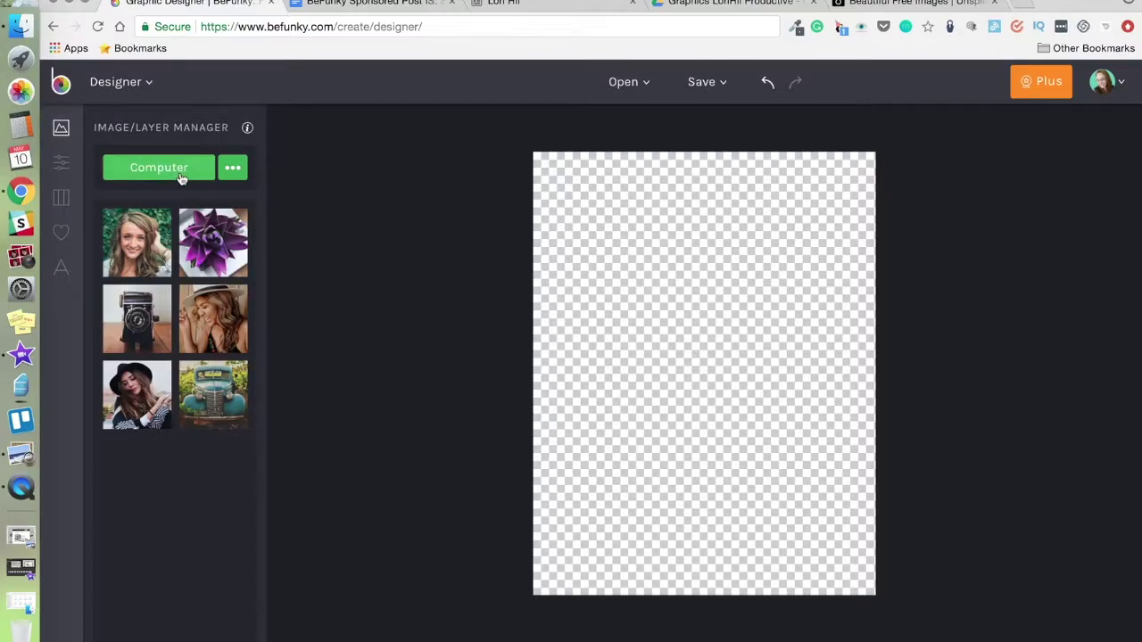
Glance over the Google Drive graphics folder, then return to BeFunky Designer.
{"action": "left_click", "coordinate": [733, 3]}
{"action": "scroll", "coordinate": [522, 268], "scroll_direction": "down", "scroll_amount": 2}
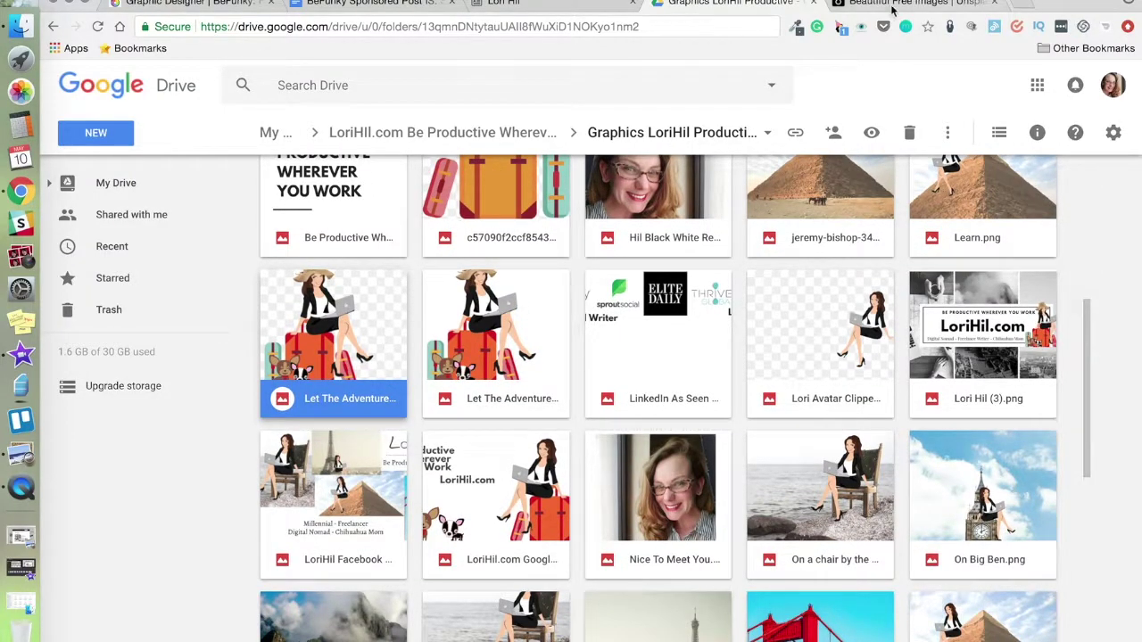
{"action": "left_click", "coordinate": [187, 3]}
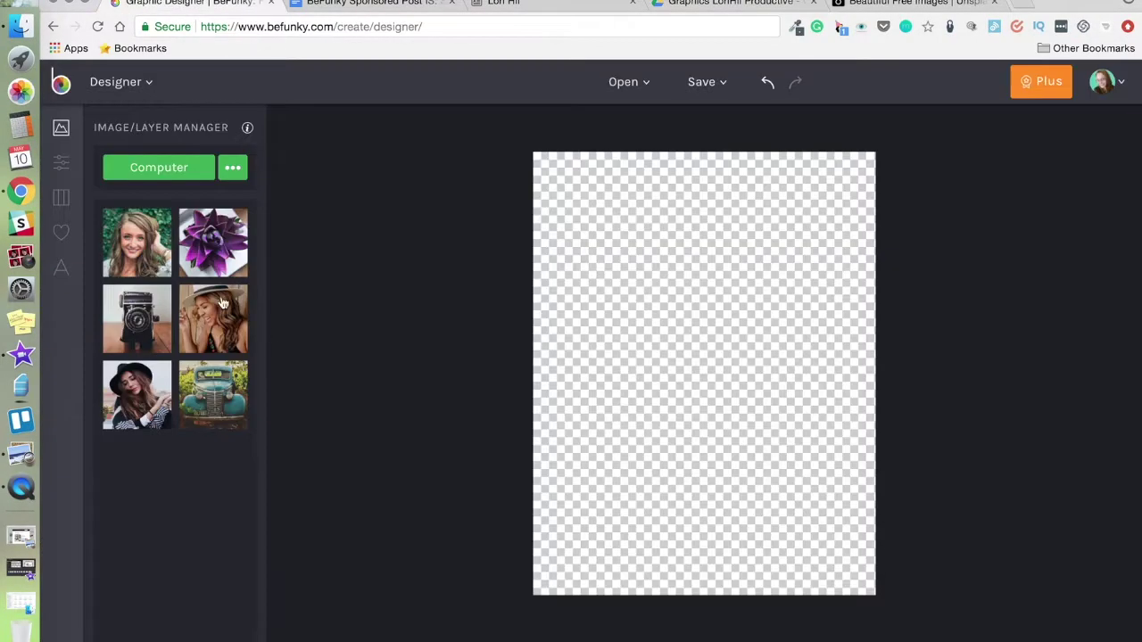
Browse the Social Media and Accessories graphics categories and add white glasses.
{"action": "left_click", "coordinate": [61, 238]}
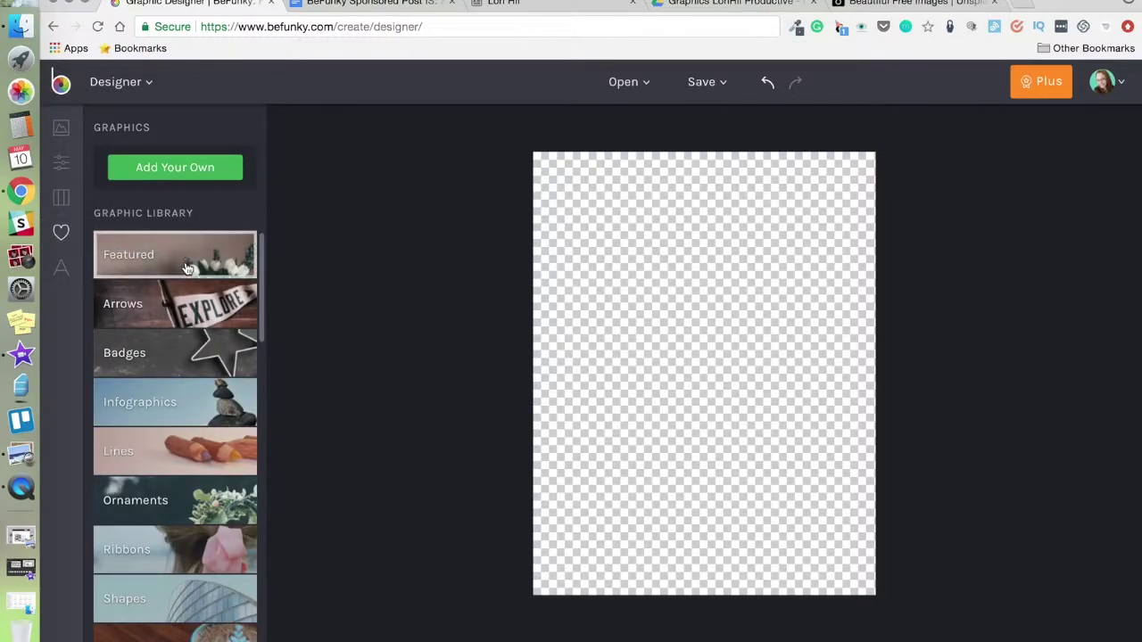
{"action": "scroll", "coordinate": [184, 409], "scroll_direction": "down", "scroll_amount": 2}
{"action": "scroll", "coordinate": [185, 410], "scroll_direction": "down", "scroll_amount": 3}
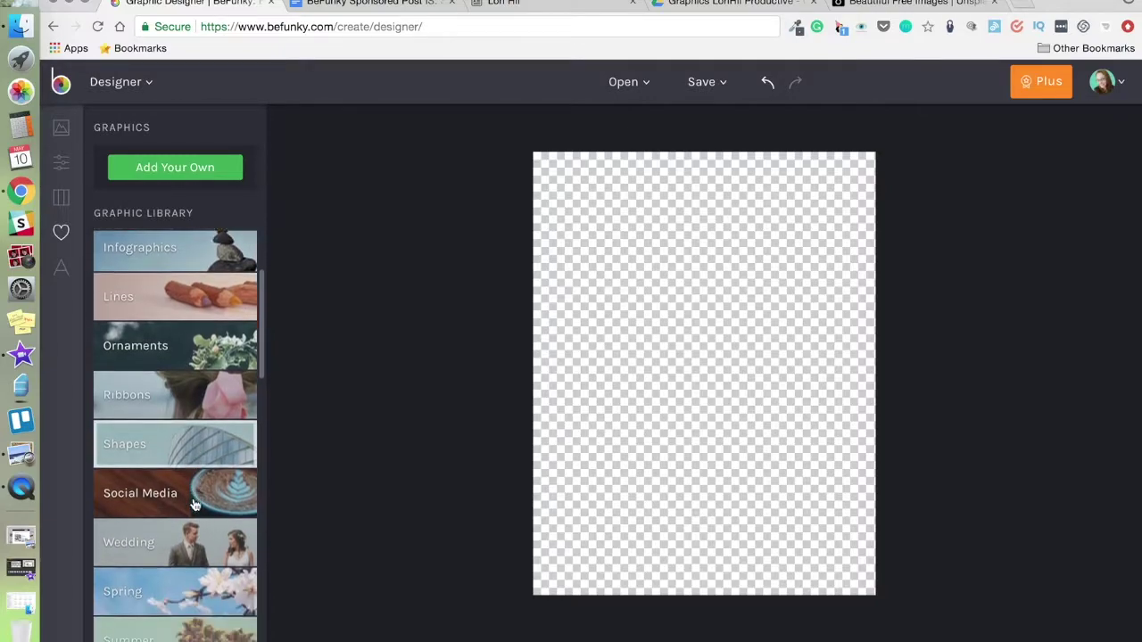
{"action": "left_click", "coordinate": [187, 415]}
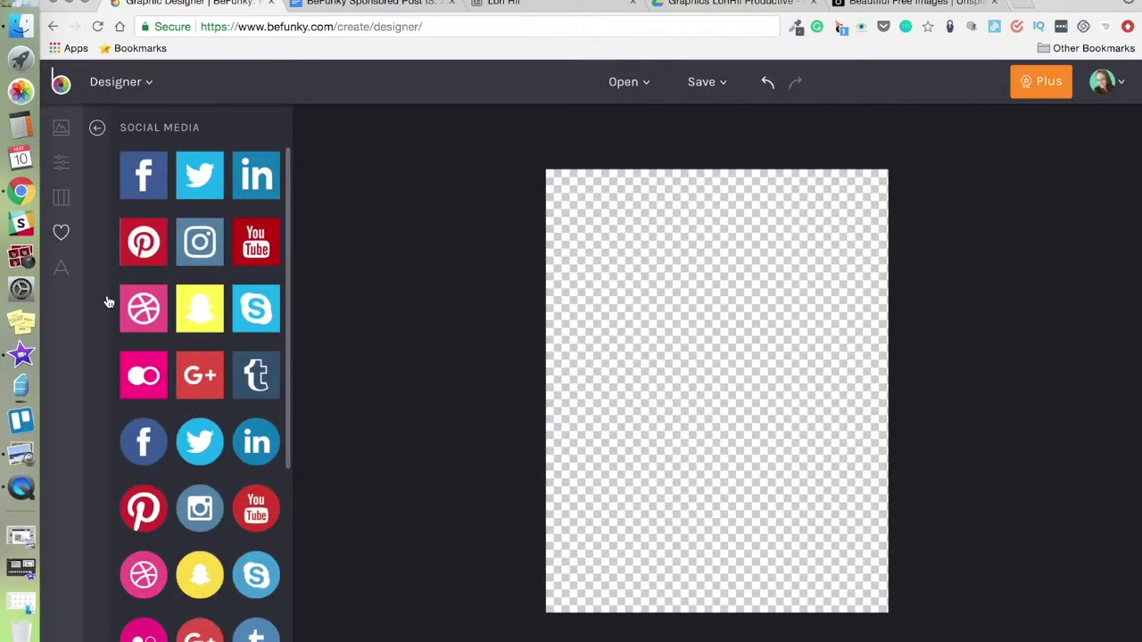
{"action": "left_click", "coordinate": [97, 128]}
{"action": "scroll", "coordinate": [204, 375], "scroll_direction": "down", "scroll_amount": 3}
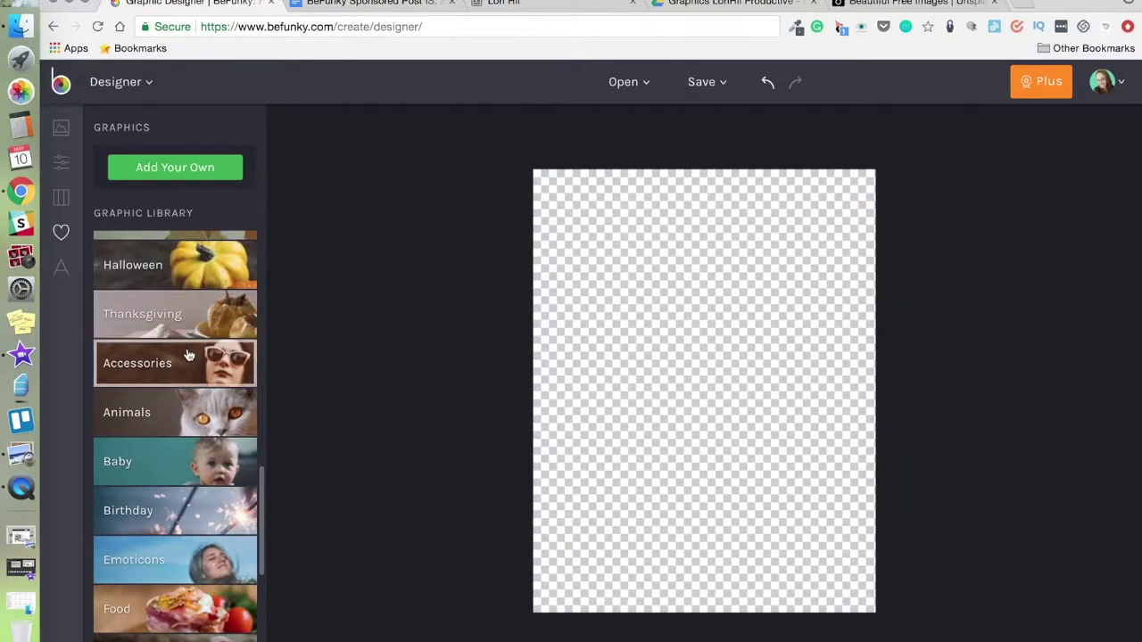
{"action": "left_click", "coordinate": [192, 358]}
{"action": "scroll", "coordinate": [188, 354], "scroll_direction": "down", "scroll_amount": 3}
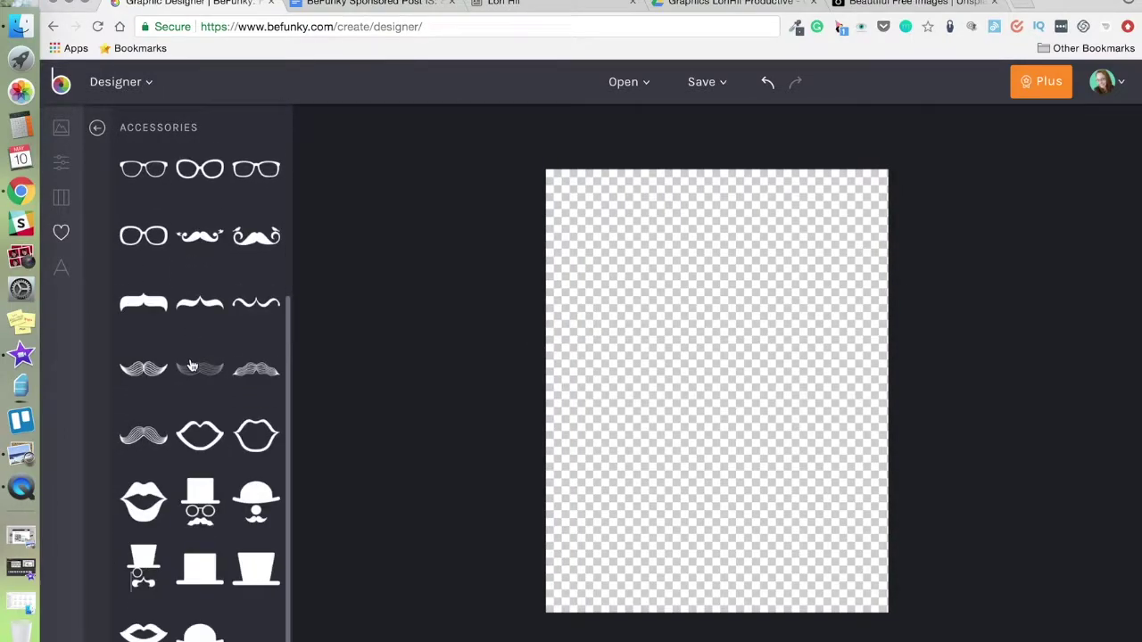
{"action": "left_click", "coordinate": [207, 177]}
Delete the glasses and reopen the graphics library to add your own image.
{"action": "left_click", "coordinate": [65, 455]}
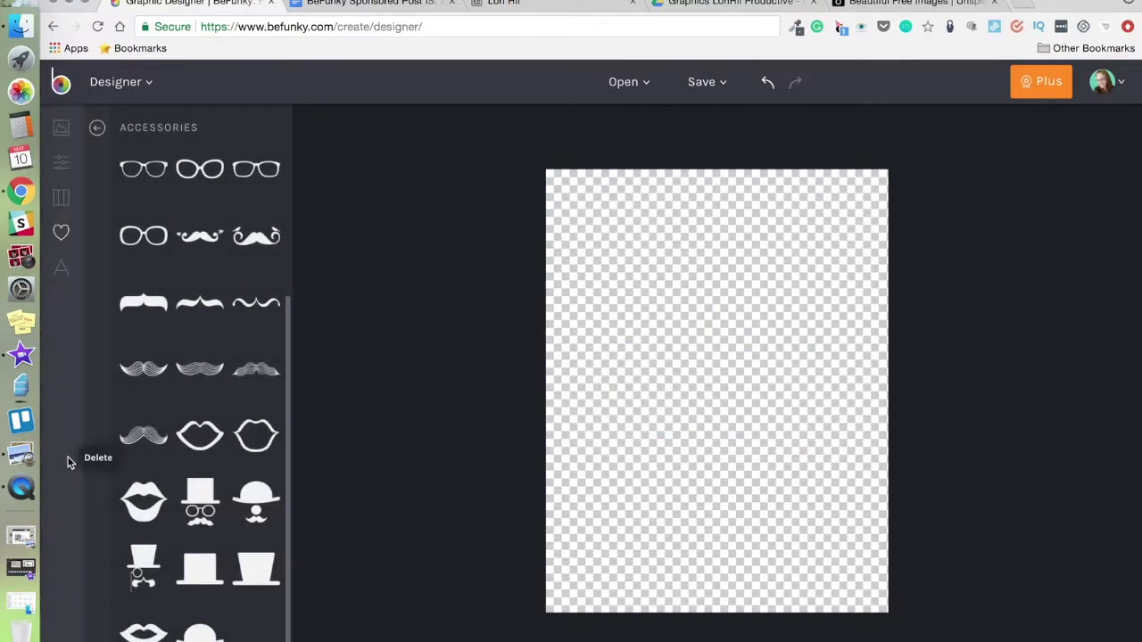
{"action": "scroll", "coordinate": [181, 347], "scroll_direction": "up", "scroll_amount": 3}
{"action": "left_click", "coordinate": [63, 232]}
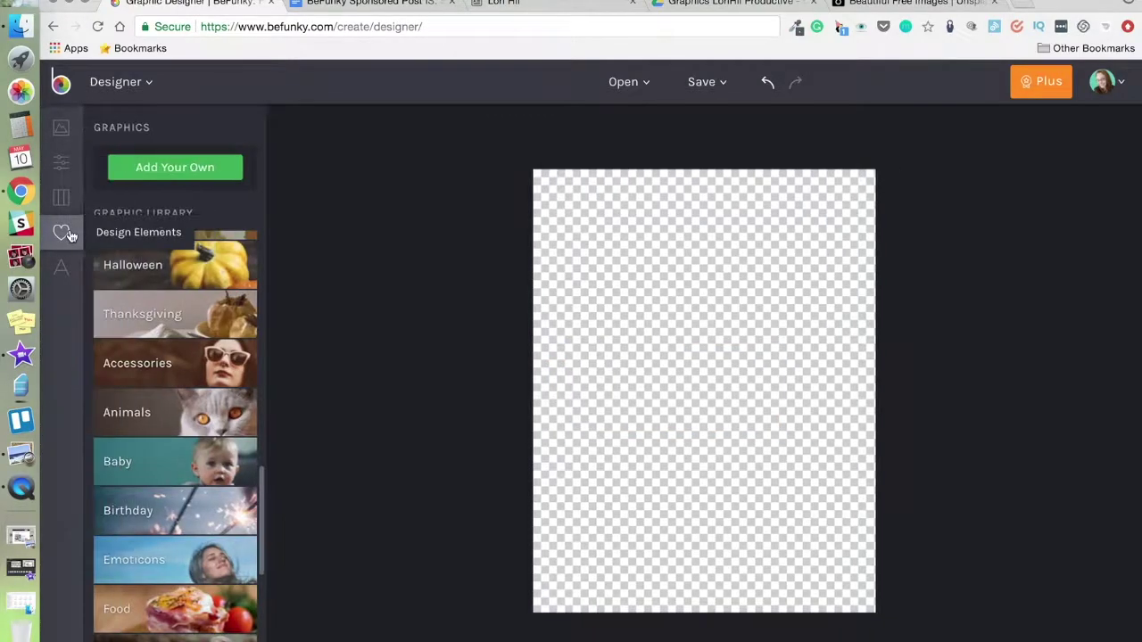
{"action": "scroll", "coordinate": [181, 337], "scroll_direction": "down", "scroll_amount": 5}
{"action": "scroll", "coordinate": [182, 337], "scroll_direction": "up", "scroll_amount": 5}
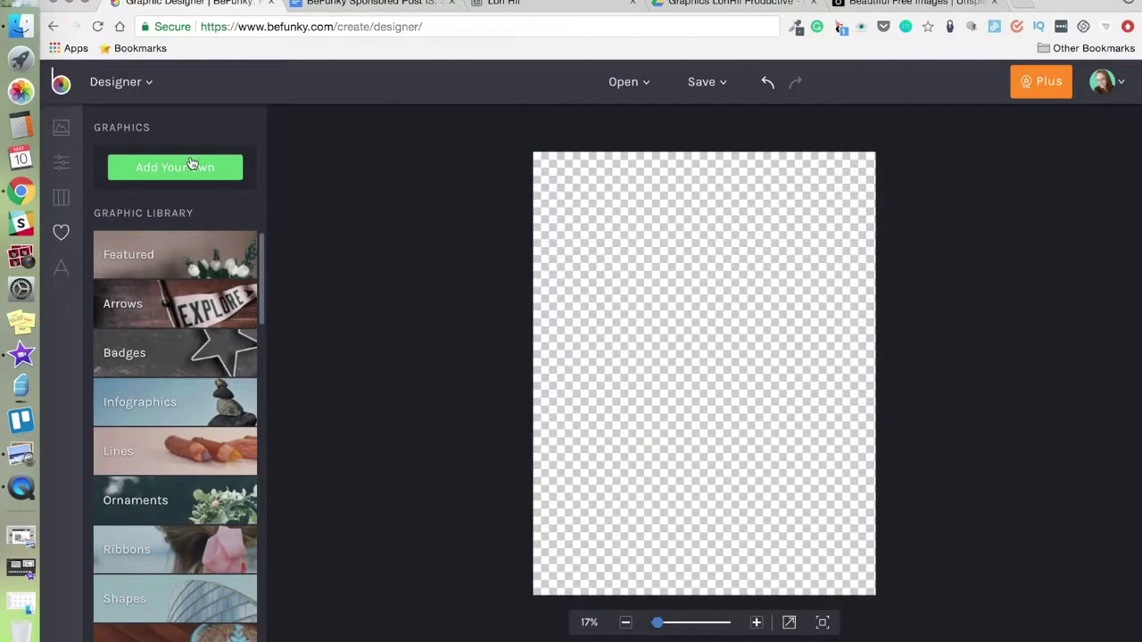
{"action": "left_click", "coordinate": [185, 171]}
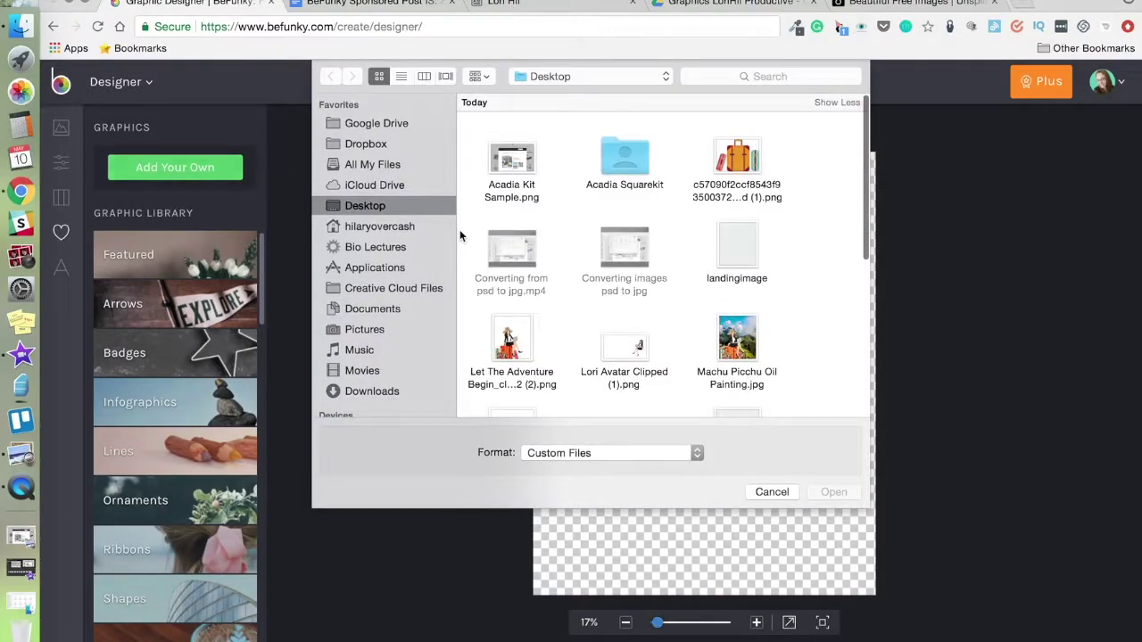
Upload the suitcase PNG and the avatar PNG from the computer into the design.
{"action": "left_click", "coordinate": [729, 152]}
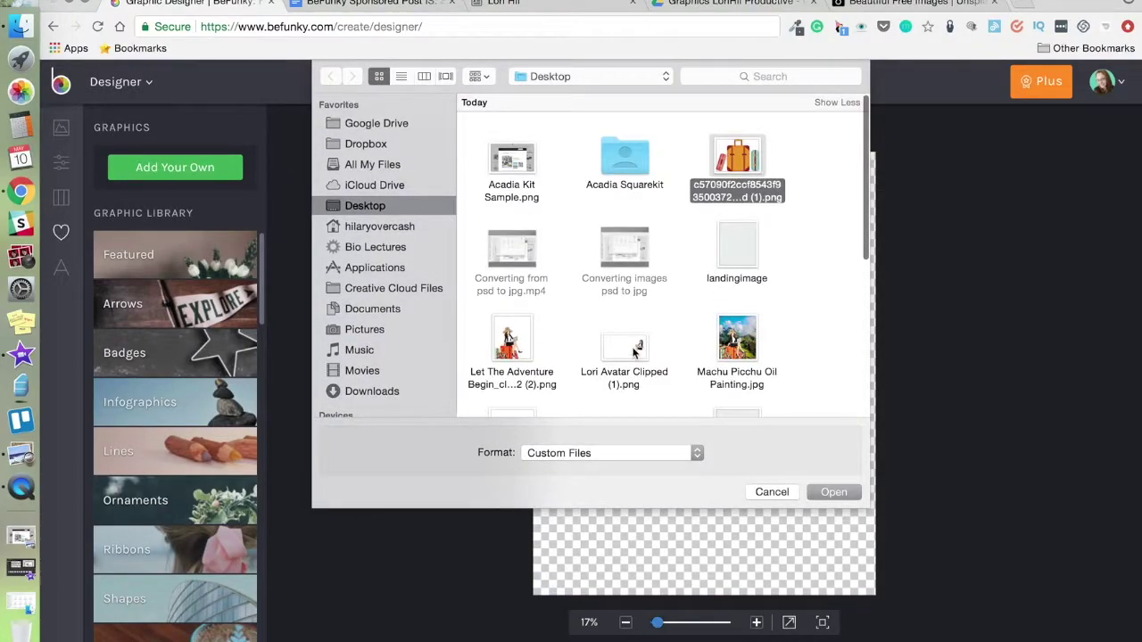
{"action": "key", "text": "Return"}
{"action": "left_click", "coordinate": [159, 167]}
{"action": "left_click", "coordinate": [625, 353]}
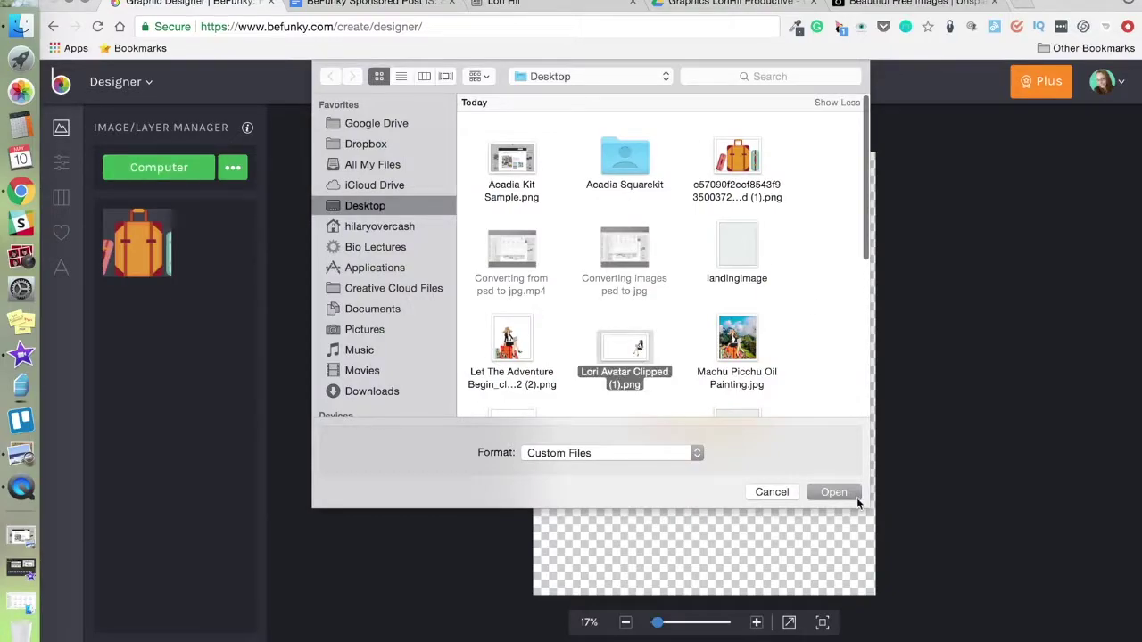
{"action": "left_click", "coordinate": [856, 497]}
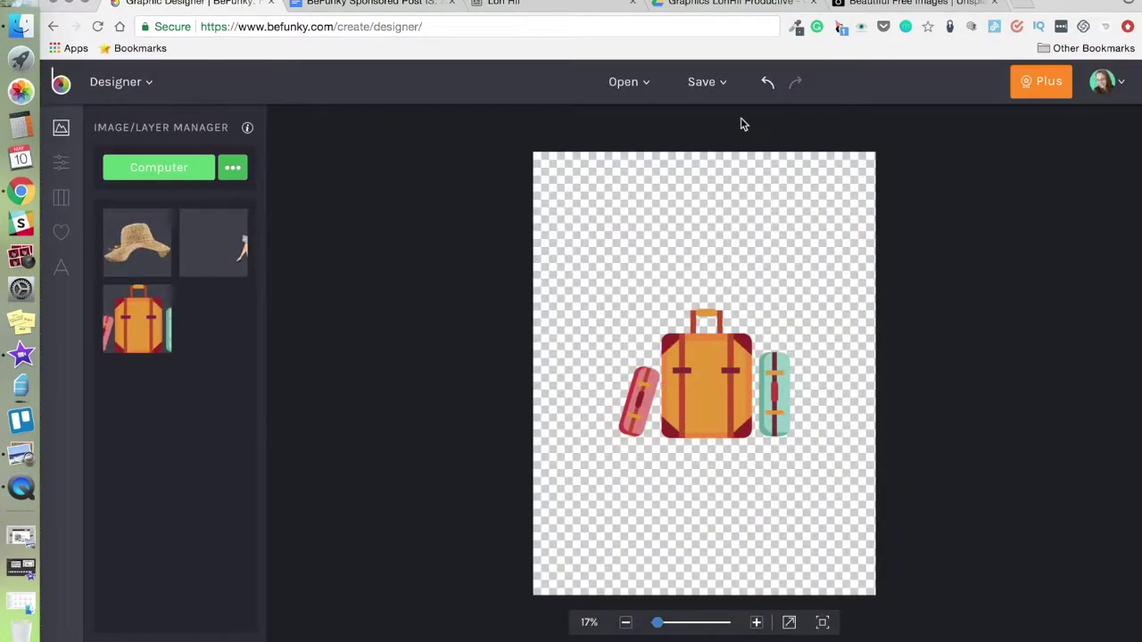
{"action": "left_click", "coordinate": [535, 4]}
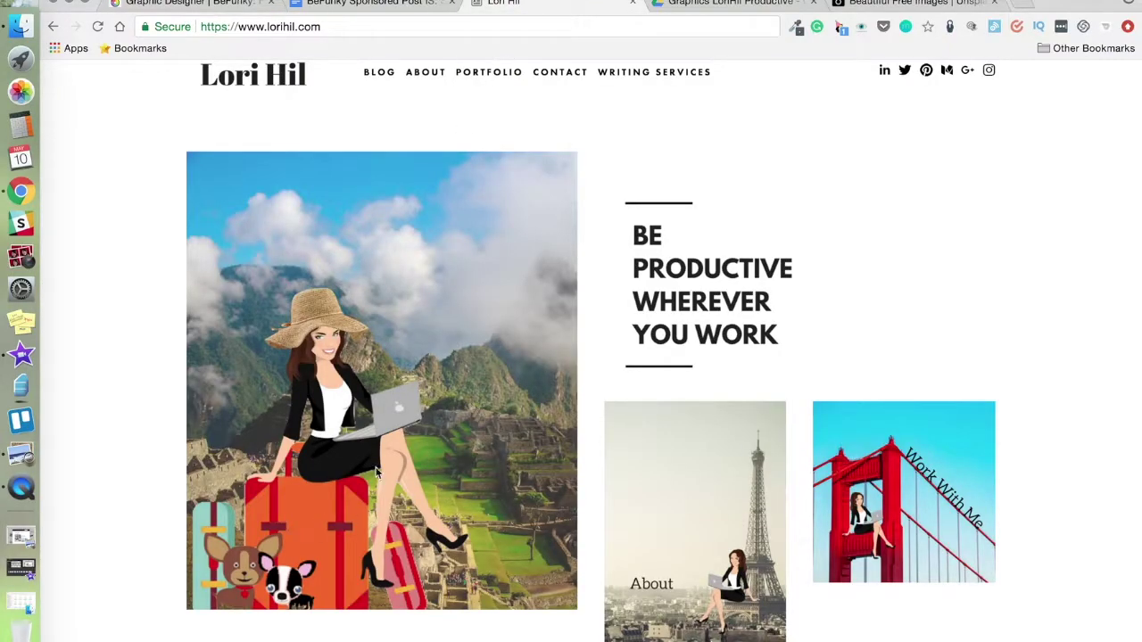
Compare with the Drive and website references, then drag the suitcases to the lower left.
{"action": "left_click", "coordinate": [678, 5]}
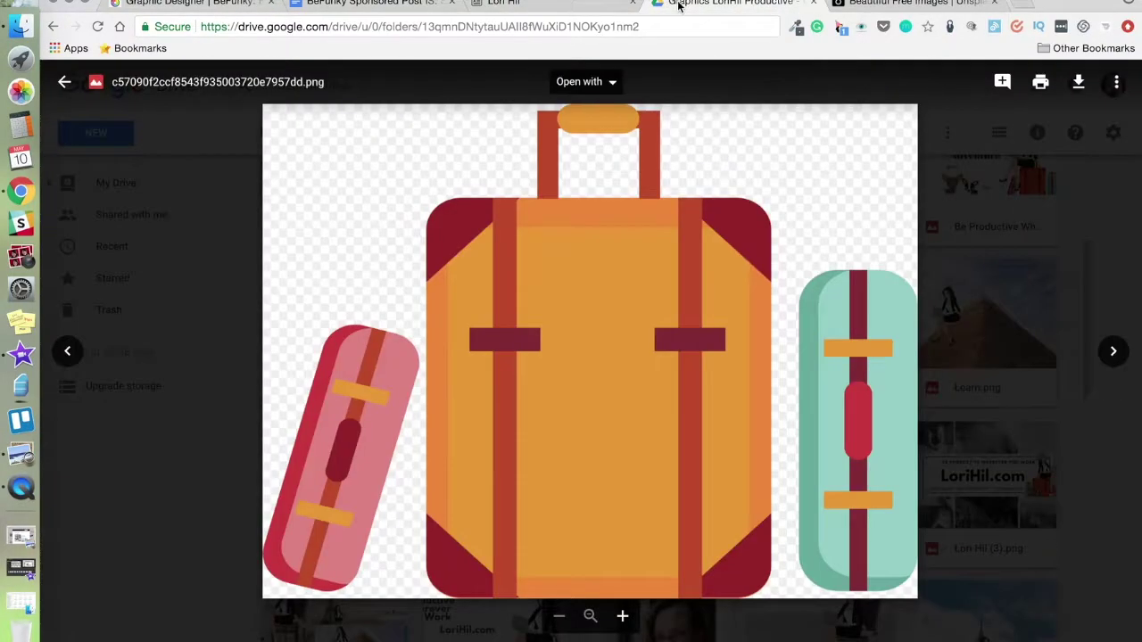
{"action": "left_click", "coordinate": [473, 4]}
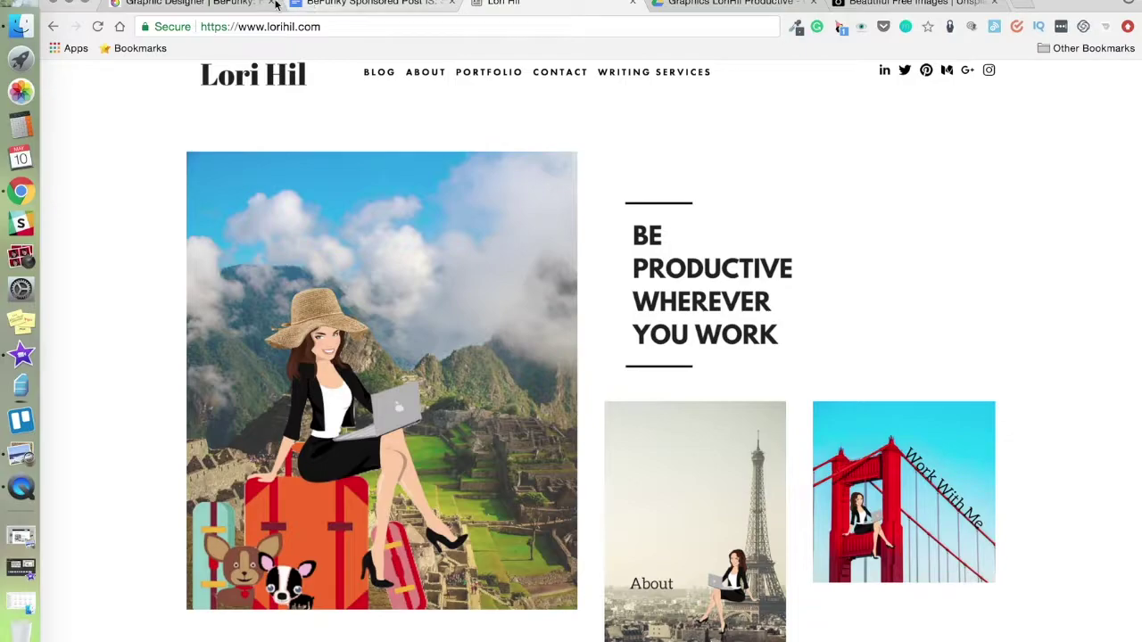
{"action": "left_click", "coordinate": [239, 4]}
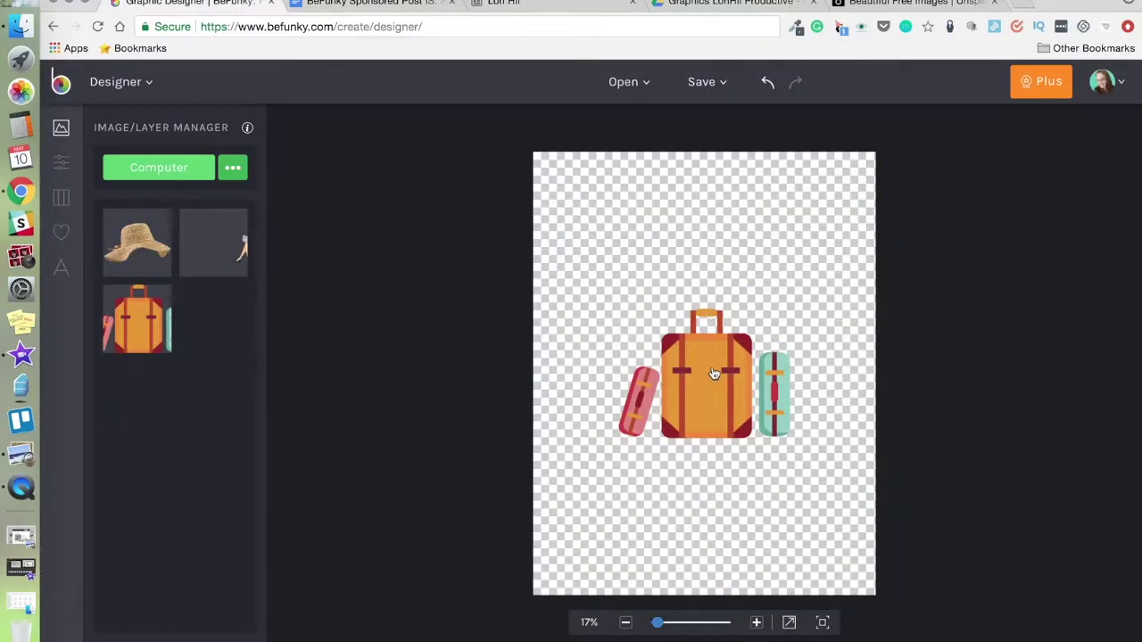
{"action": "left_click", "coordinate": [739, 5]}
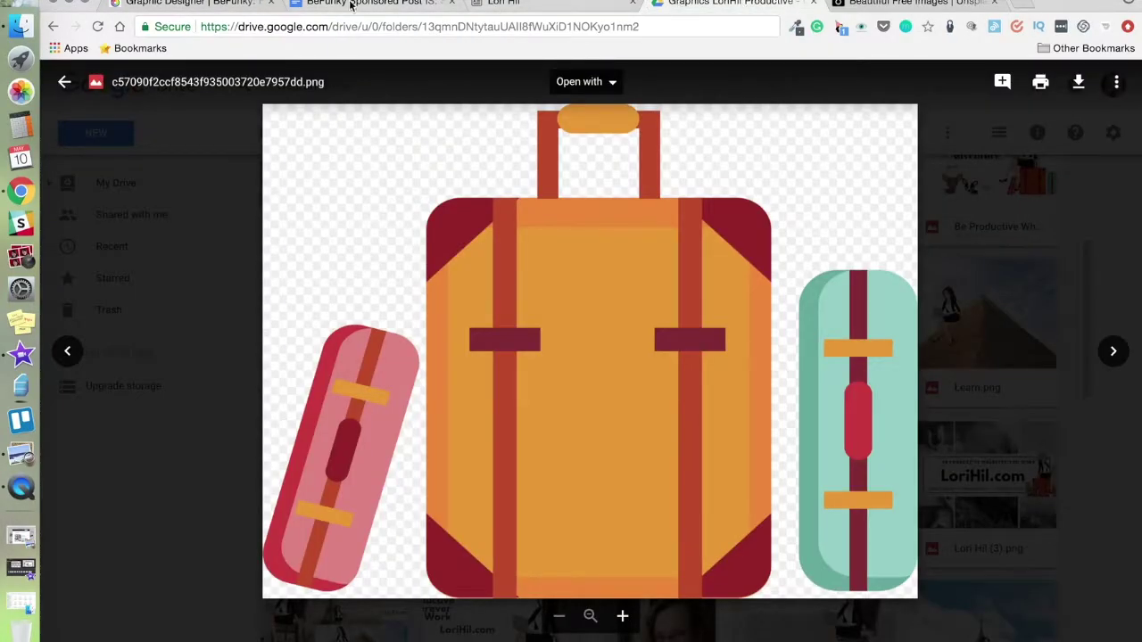
{"action": "left_click", "coordinate": [239, 4]}
{"action": "left_click_drag", "start_coordinate": [718, 410], "coordinate": [645, 525]}
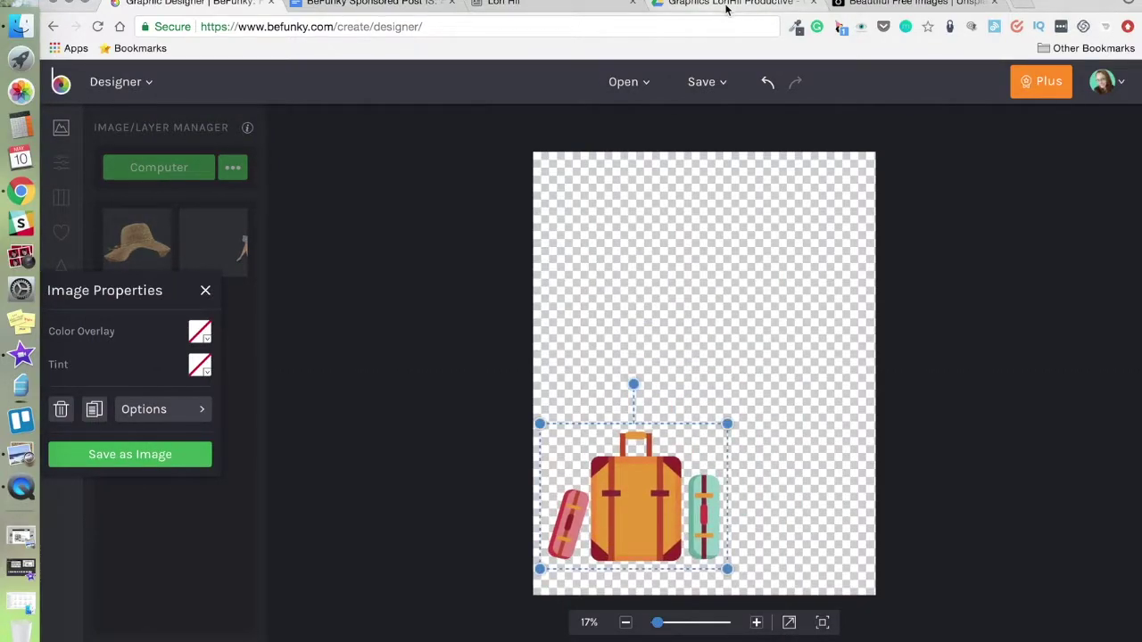
Flip the suitcase graphic horizontally so the teal case sits on the left.
{"action": "left_click", "coordinate": [562, 5]}
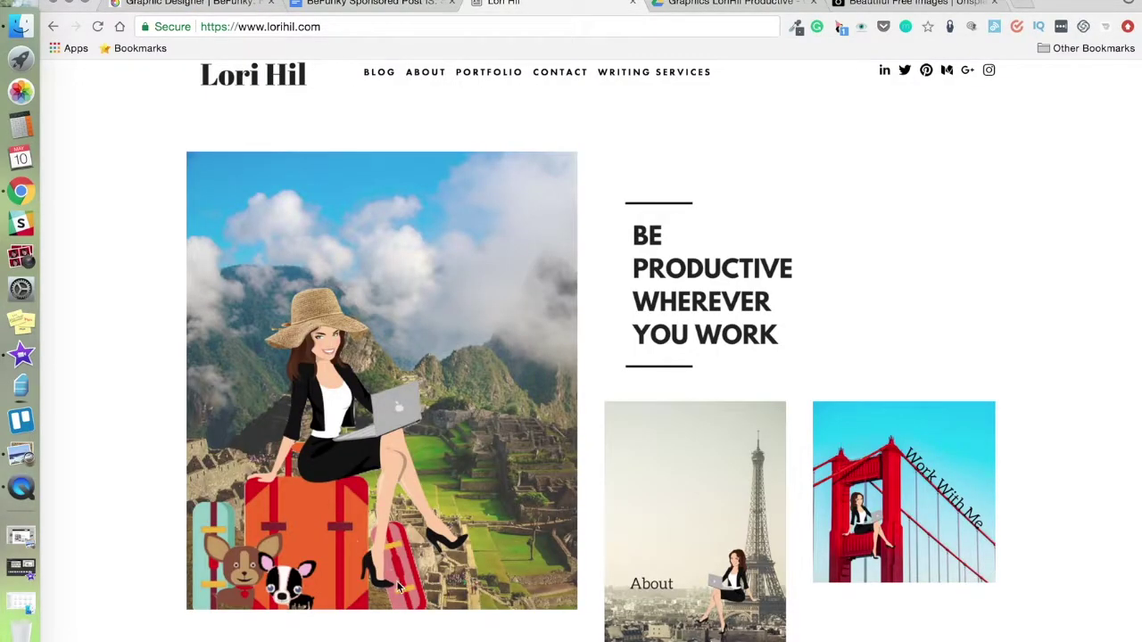
{"action": "left_click", "coordinate": [248, 7]}
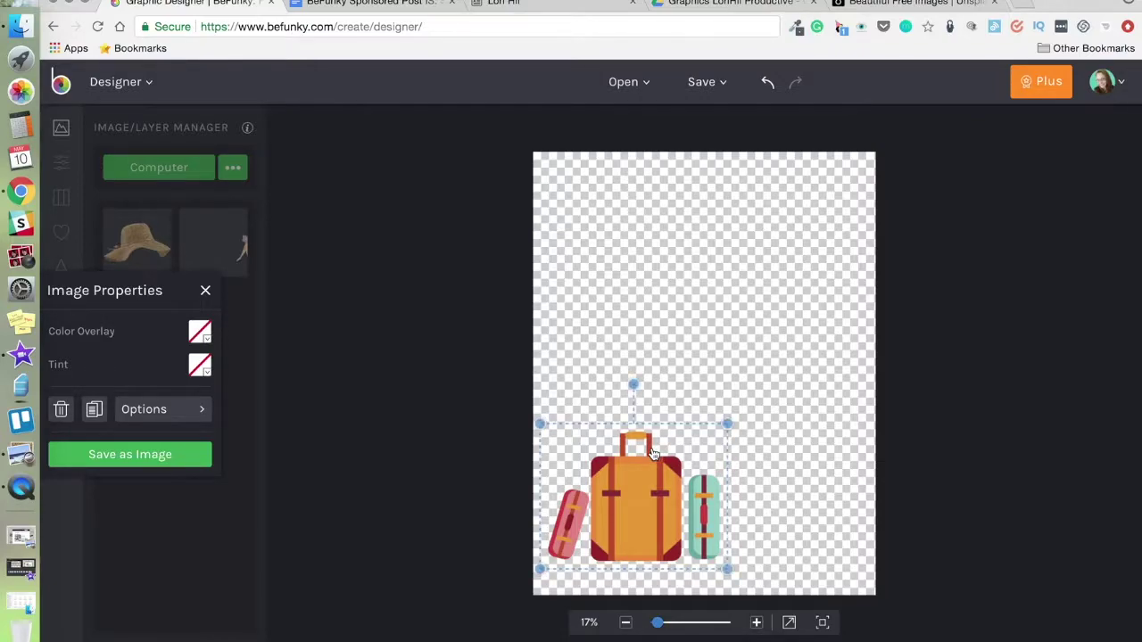
{"action": "left_click", "coordinate": [199, 409]}
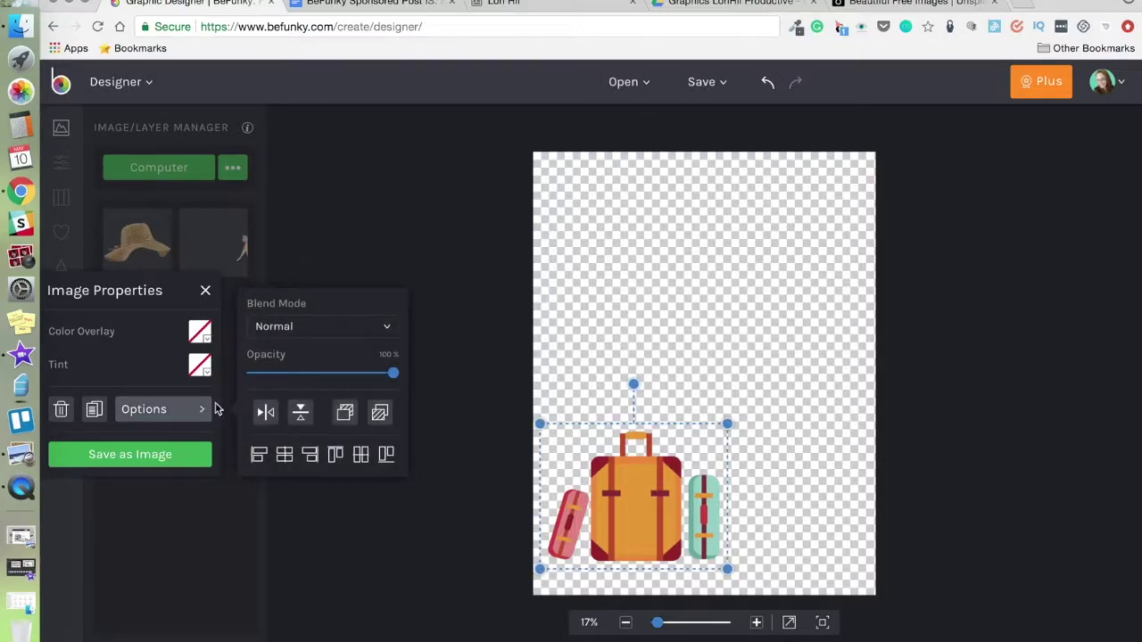
{"action": "left_click", "coordinate": [269, 415]}
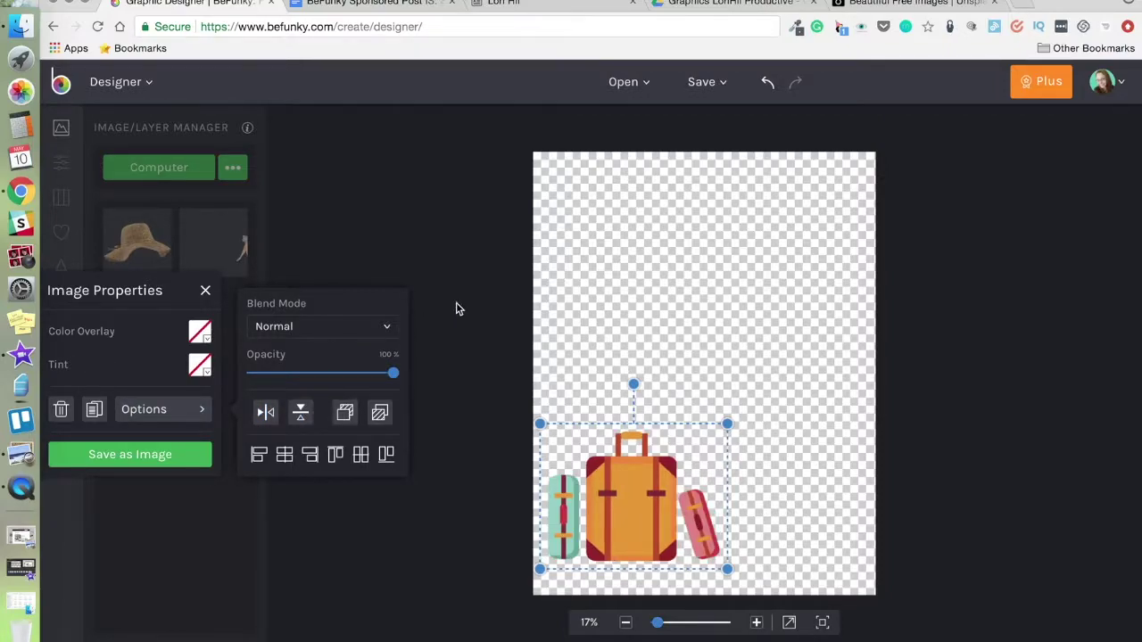
{"action": "left_click", "coordinate": [459, 306]}
Enlarge the suitcases flush into the canvas's bottom-left corner.
{"action": "left_click", "coordinate": [663, 525]}
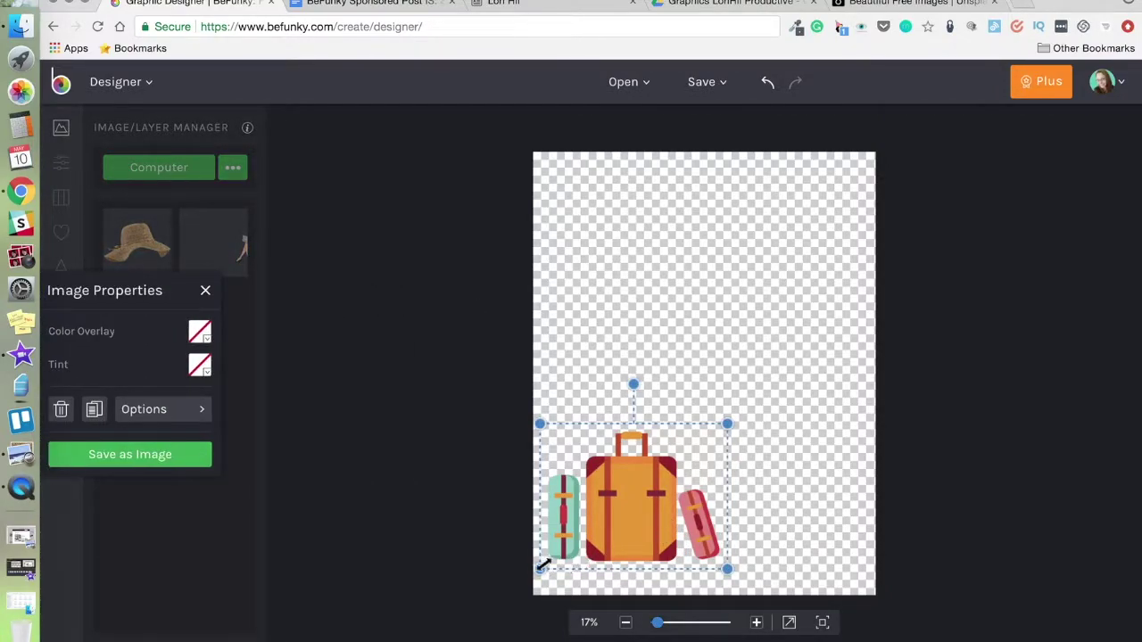
{"action": "left_click_drag", "start_coordinate": [535, 571], "coordinate": [508, 592]}
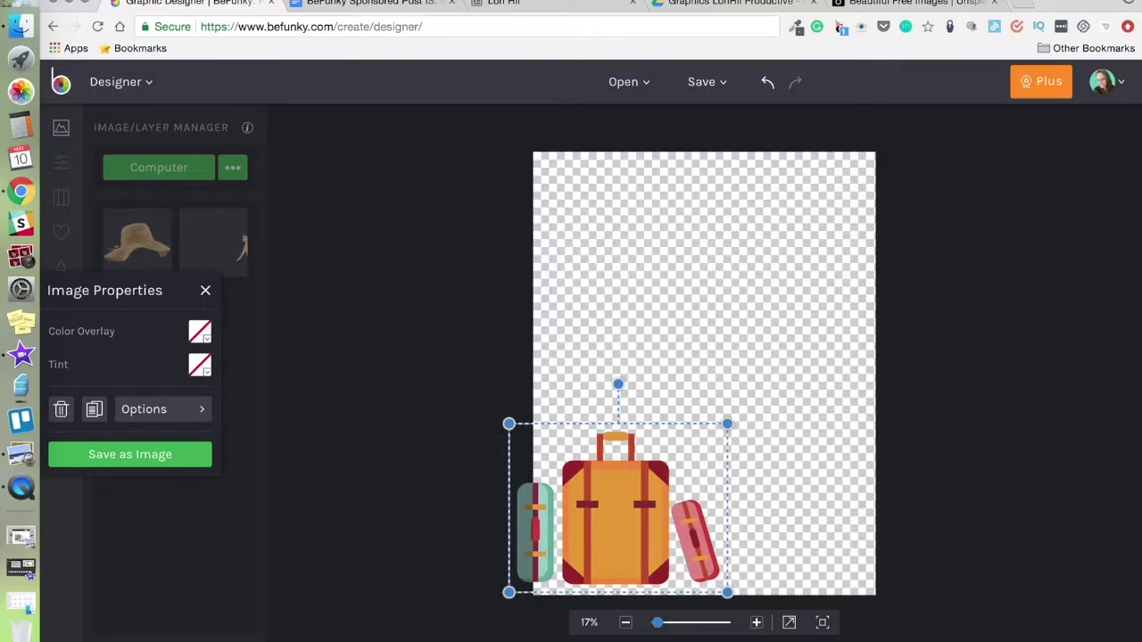
{"action": "left_click", "coordinate": [84, 459]}
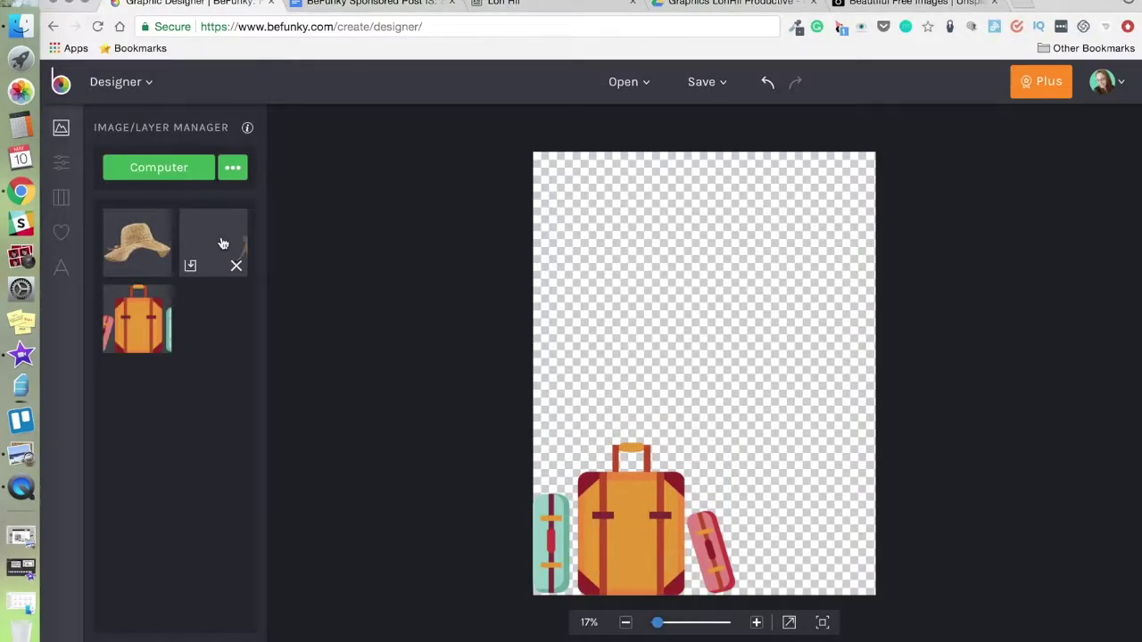
Add the avatar, flip it horizontally, enlarge it and place it on the orange suitcase.
{"action": "left_click", "coordinate": [235, 223]}
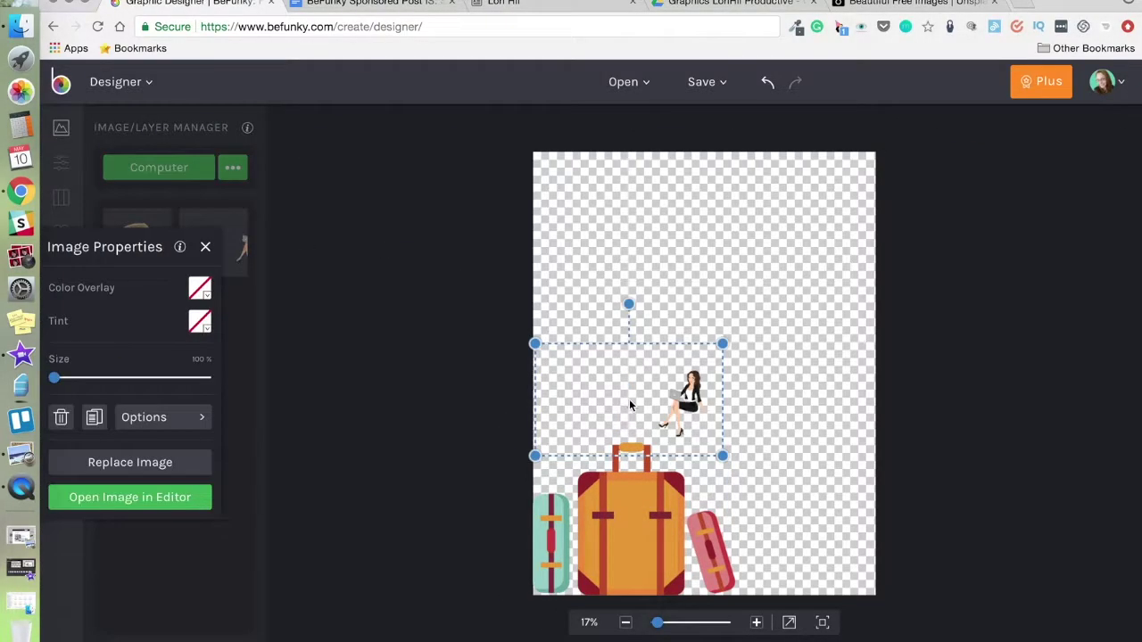
{"action": "left_click", "coordinate": [191, 419]}
{"action": "left_click", "coordinate": [266, 455]}
{"action": "left_click_drag", "start_coordinate": [721, 344], "coordinate": [968, 272]}
{"action": "left_click_drag", "start_coordinate": [612, 334], "coordinate": [669, 442]}
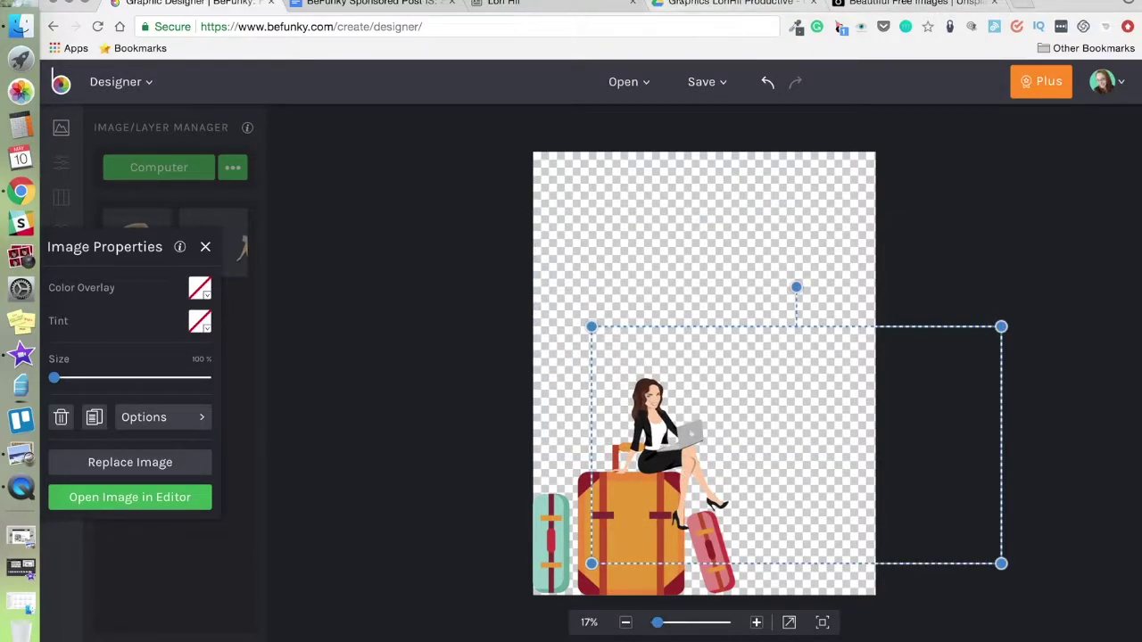
Check the website reference, then enlarge the avatar further and centre it on the suitcase.
{"action": "left_click", "coordinate": [558, 4]}
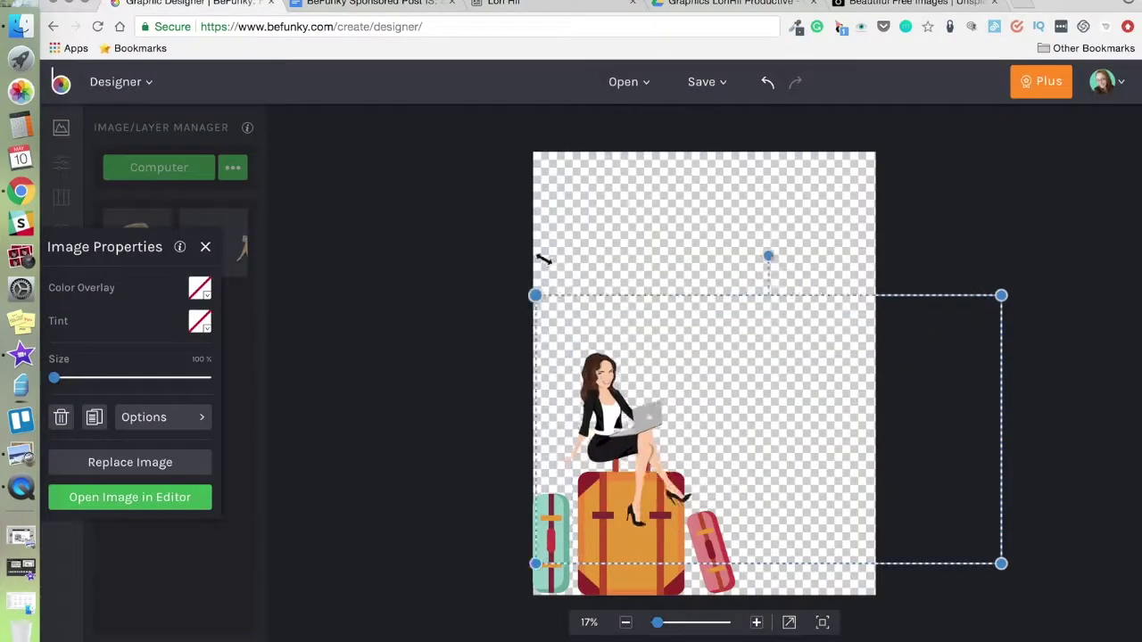
{"action": "key", "text": "super+1"}
{"action": "left_click_drag", "start_coordinate": [541, 255], "coordinate": [413, 227]}
{"action": "left_click_drag", "start_coordinate": [570, 396], "coordinate": [746, 461]}
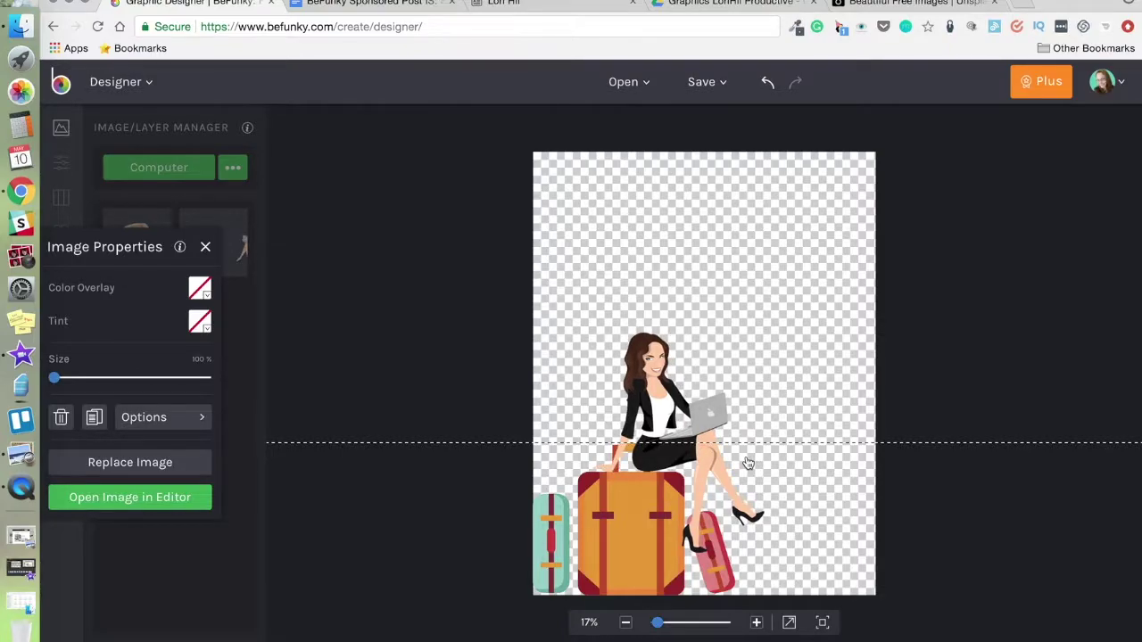
Add the straw hat, tilt it slightly, shrink it and move it onto the woman's head.
{"action": "left_click", "coordinate": [651, 115]}
{"action": "left_click_drag", "start_coordinate": [142, 256], "coordinate": [634, 328]}
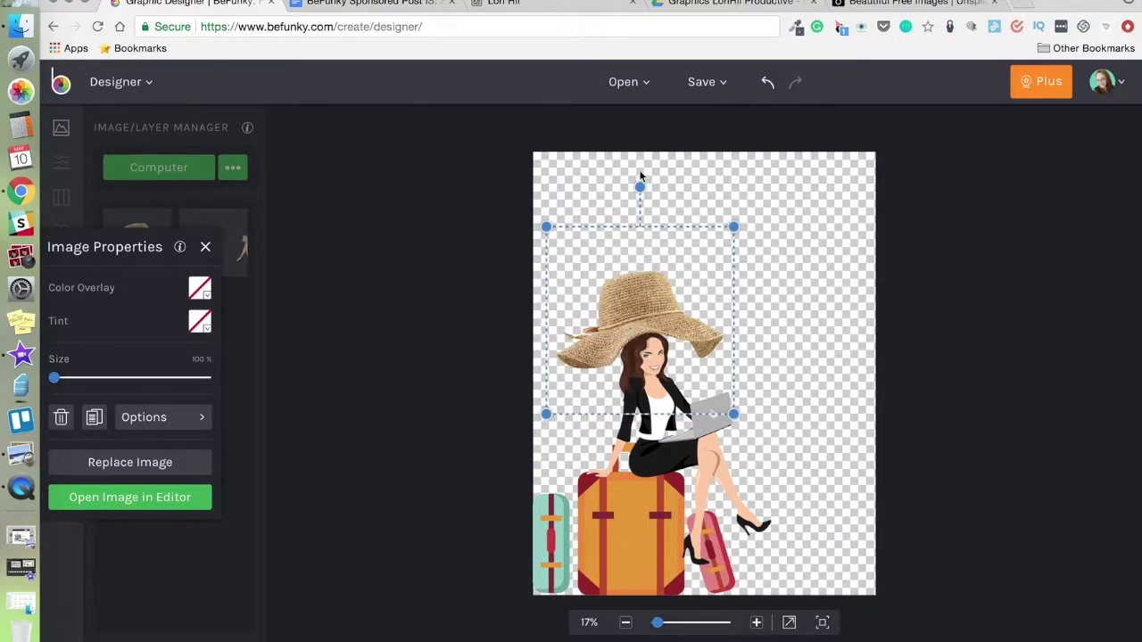
{"action": "left_click_drag", "start_coordinate": [635, 184], "coordinate": [627, 188]}
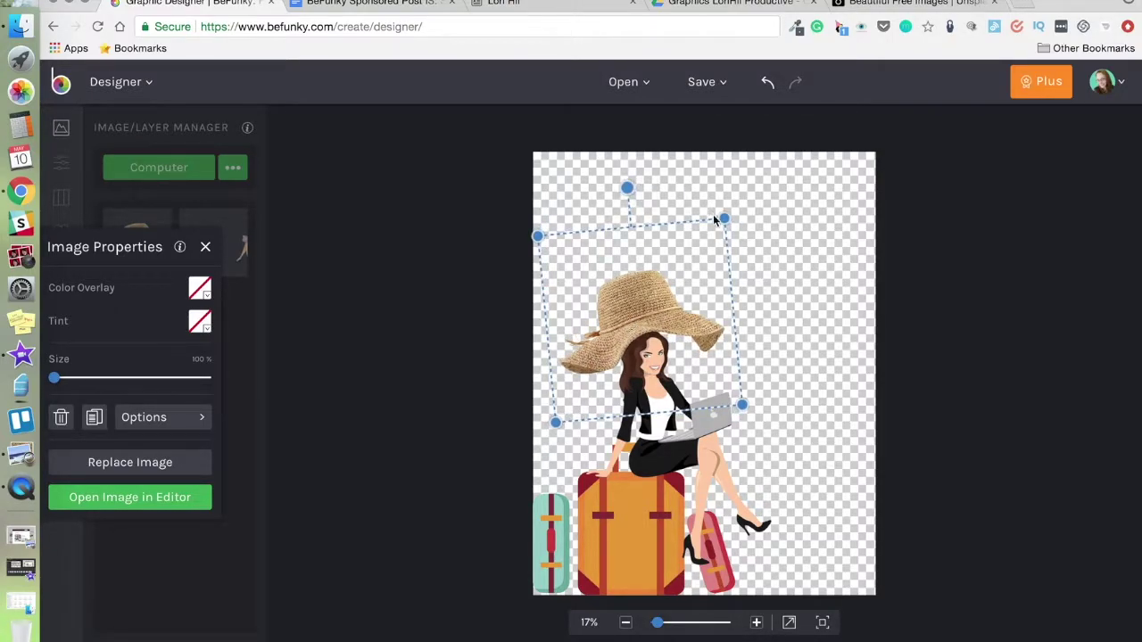
{"action": "left_click_drag", "start_coordinate": [722, 217], "coordinate": [656, 308]}
{"action": "left_click_drag", "start_coordinate": [624, 355], "coordinate": [656, 327]}
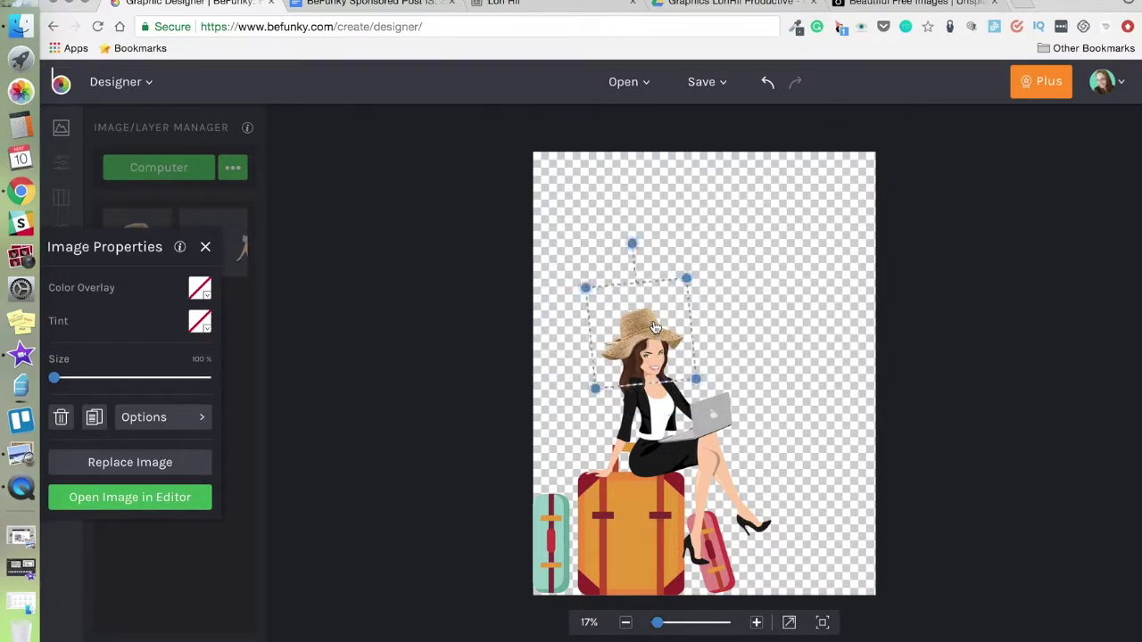
Reselect the hat and nudge it slightly lower so it sits snugly on her head.
{"action": "left_click", "coordinate": [962, 355]}
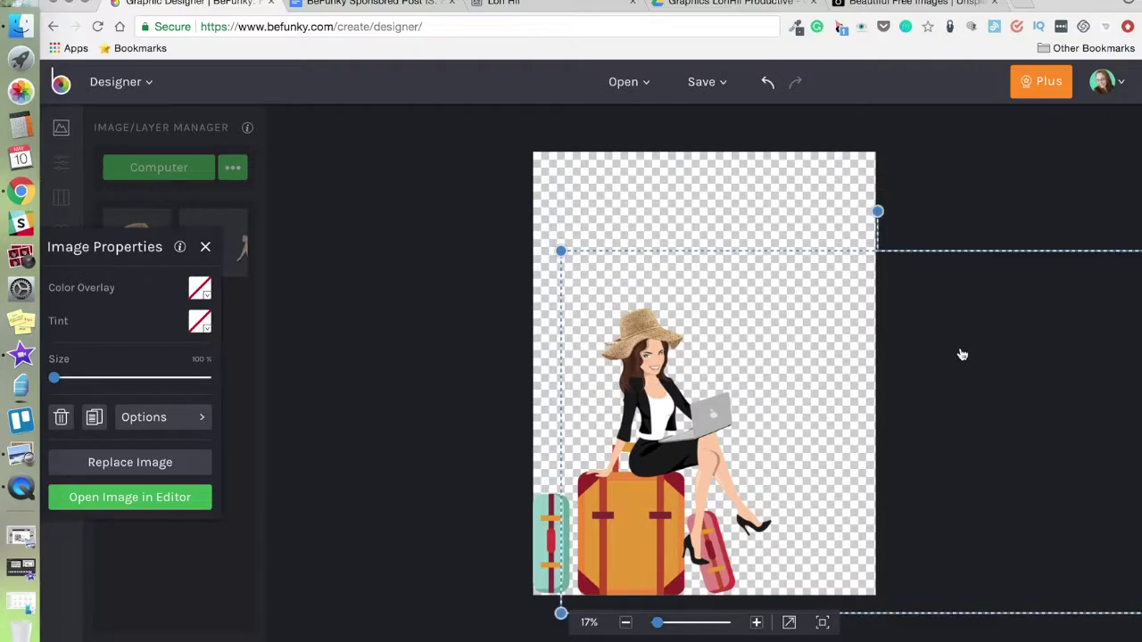
{"action": "left_click", "coordinate": [996, 188]}
{"action": "mouse_move", "coordinate": [227, 247]}
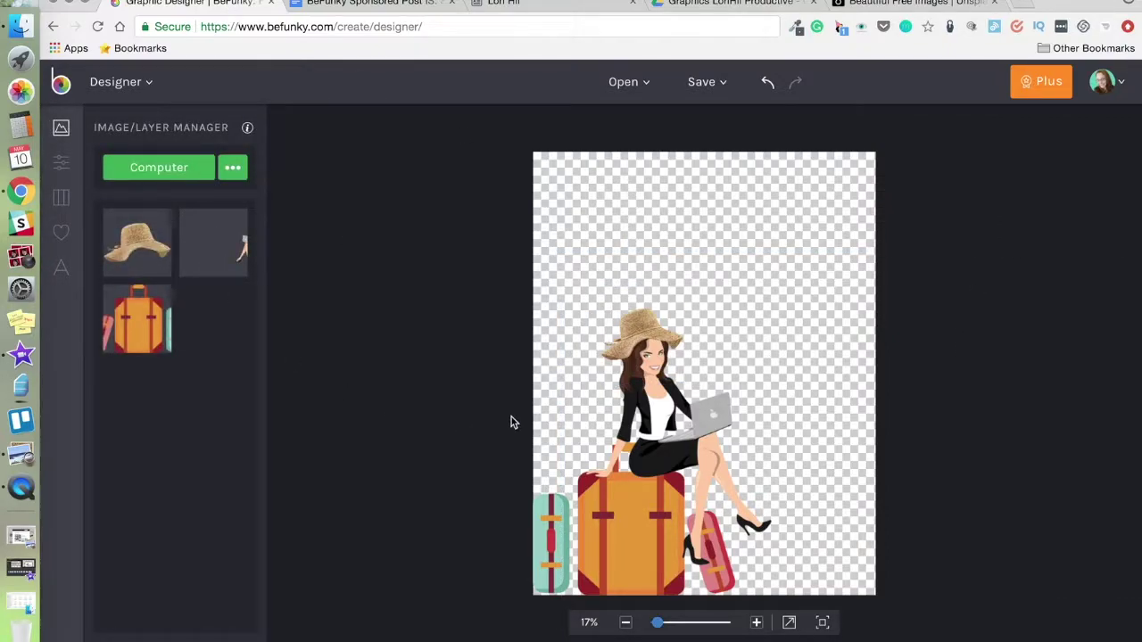
{"action": "left_click", "coordinate": [648, 332]}
{"action": "left_click_drag", "start_coordinate": [647, 336], "coordinate": [650, 341]}
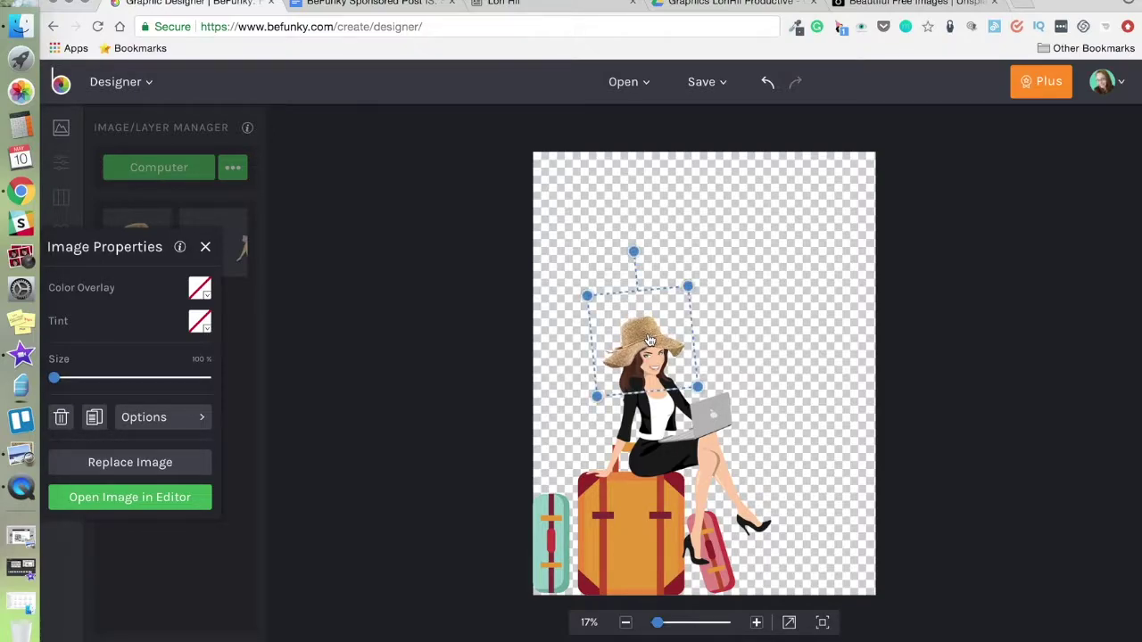
{"action": "left_click", "coordinate": [593, 236]}
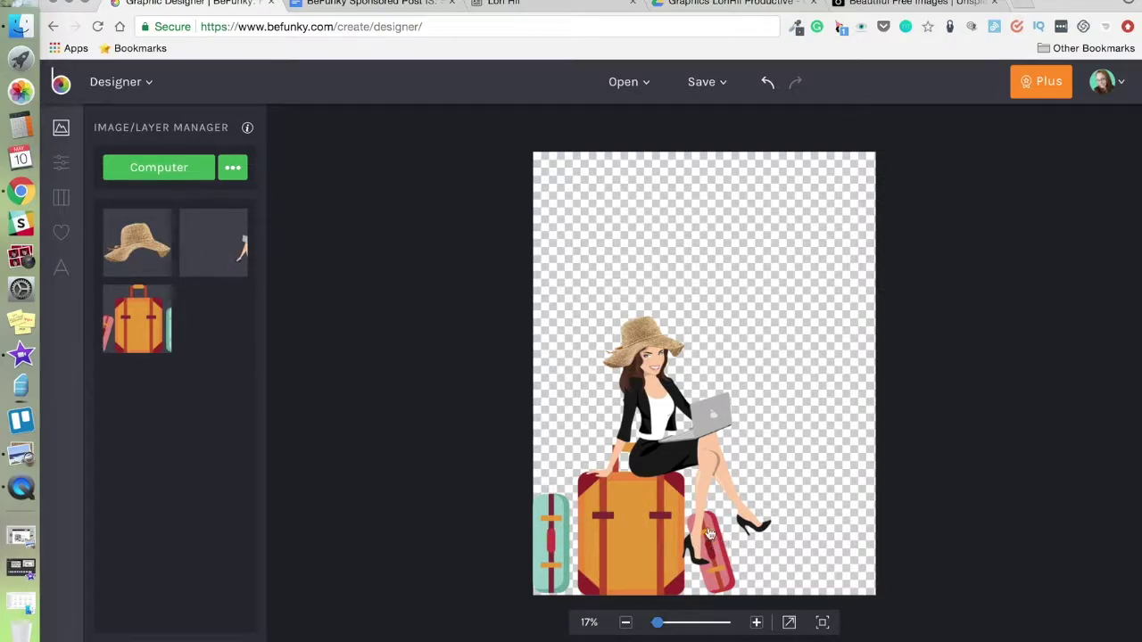
Upload both chihuahua PNGs from the Desktop into the design.
{"action": "left_click", "coordinate": [182, 175]}
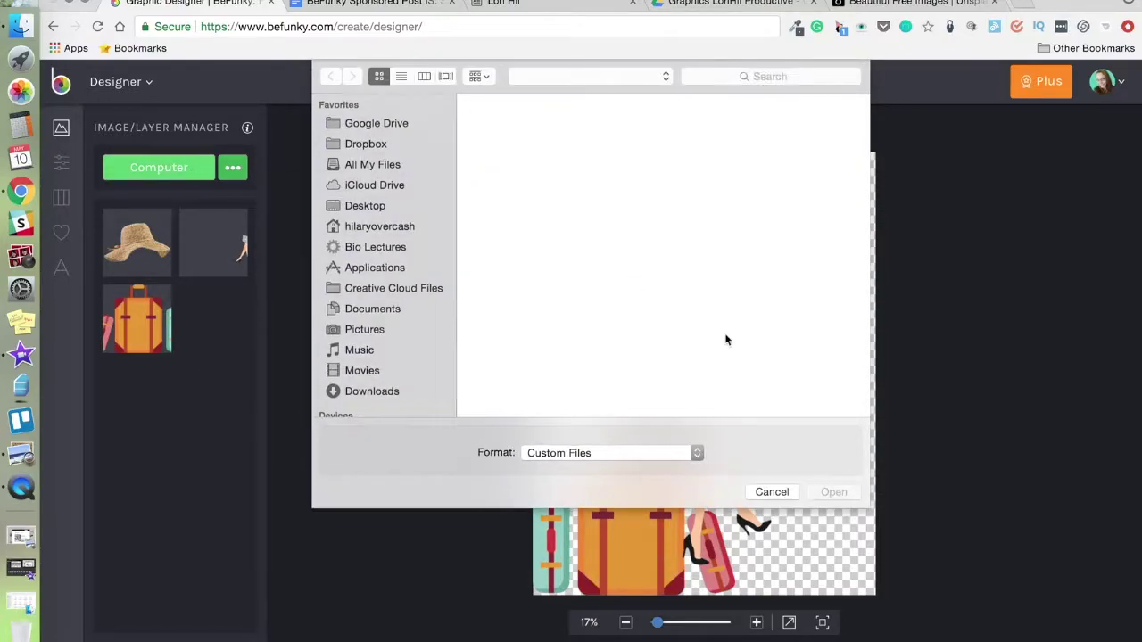
{"action": "scroll", "coordinate": [814, 241], "scroll_direction": "down", "scroll_amount": 5}
{"action": "left_click", "coordinate": [737, 257]}
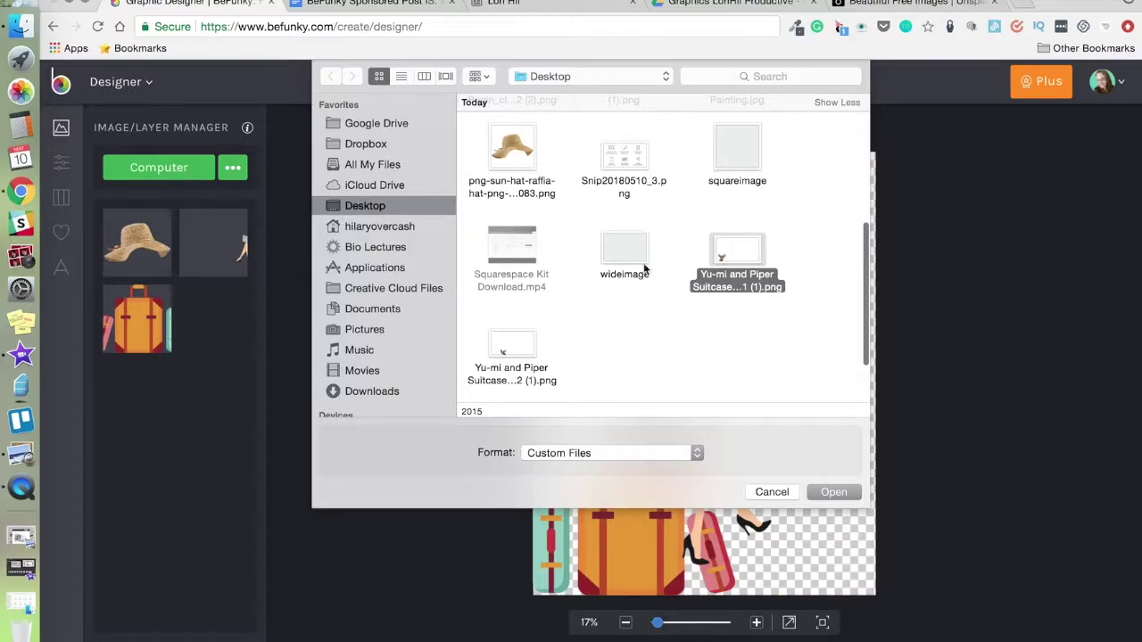
{"action": "left_click", "coordinate": [506, 353], "text": "super"}
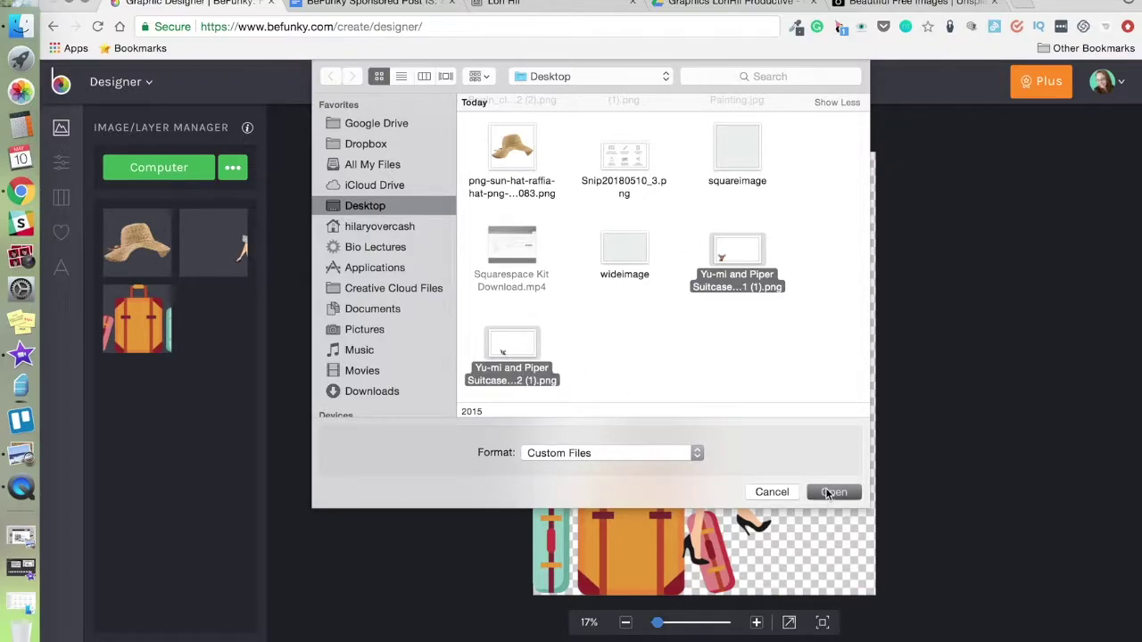
{"action": "left_click", "coordinate": [831, 492]}
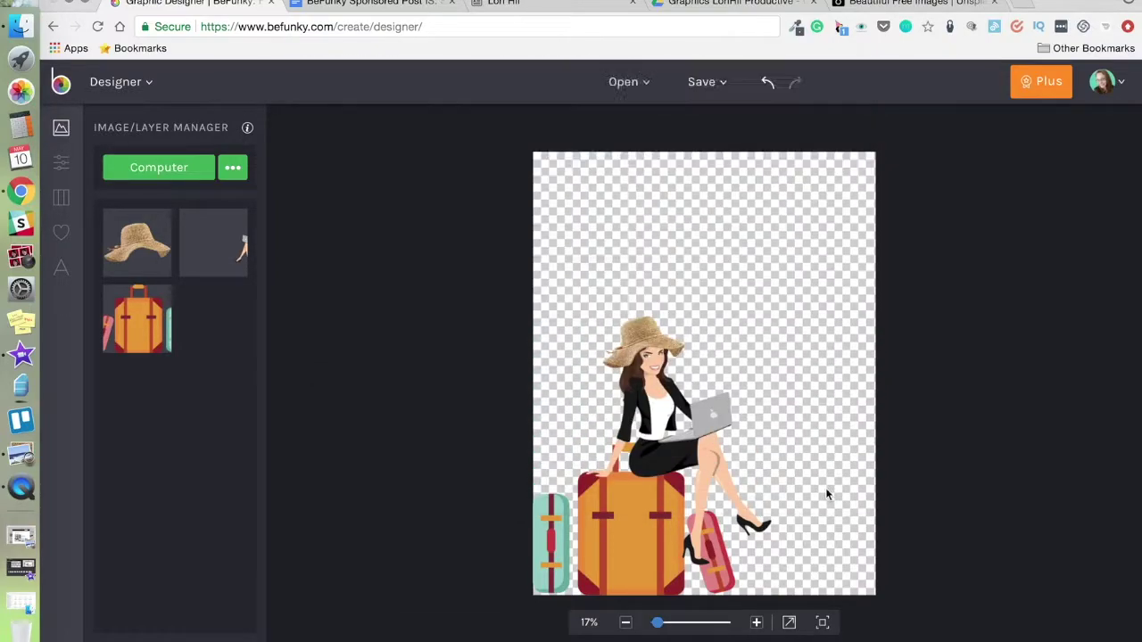
{"action": "left_click", "coordinate": [235, 219]}
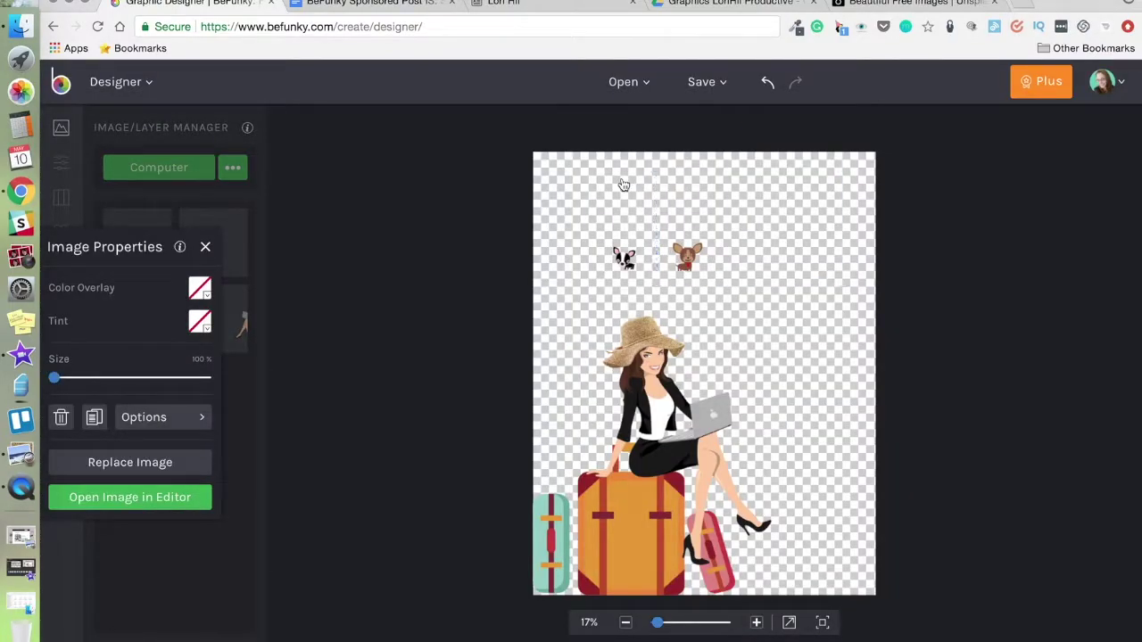
Enlarge the black-and-white chihuahua and place it on the orange suitcase.
{"action": "left_click", "coordinate": [622, 253]}
{"action": "left_click_drag", "start_coordinate": [624, 253], "coordinate": [753, 275]}
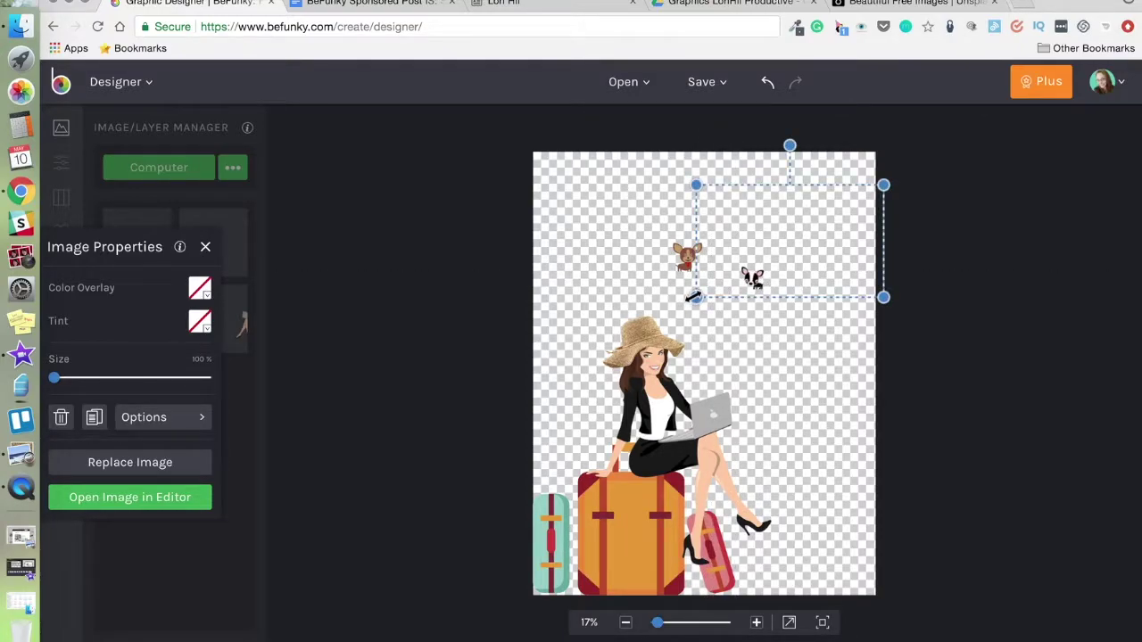
{"action": "left_click_drag", "start_coordinate": [699, 299], "coordinate": [536, 395]}
{"action": "left_click_drag", "start_coordinate": [639, 377], "coordinate": [631, 584]}
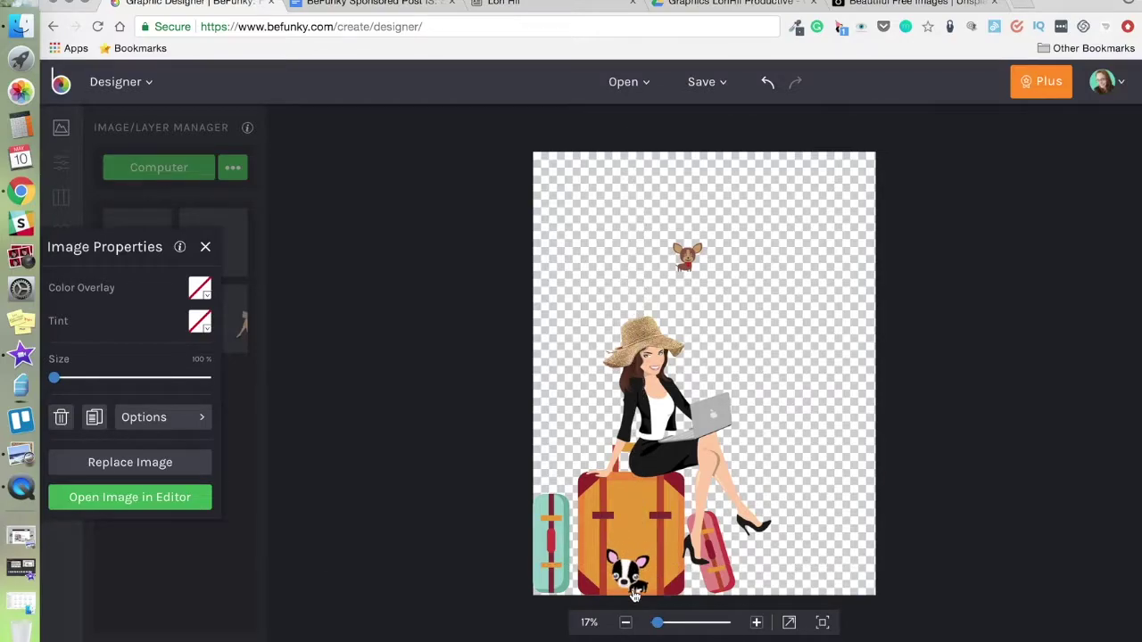
{"action": "left_click", "coordinate": [513, 8]}
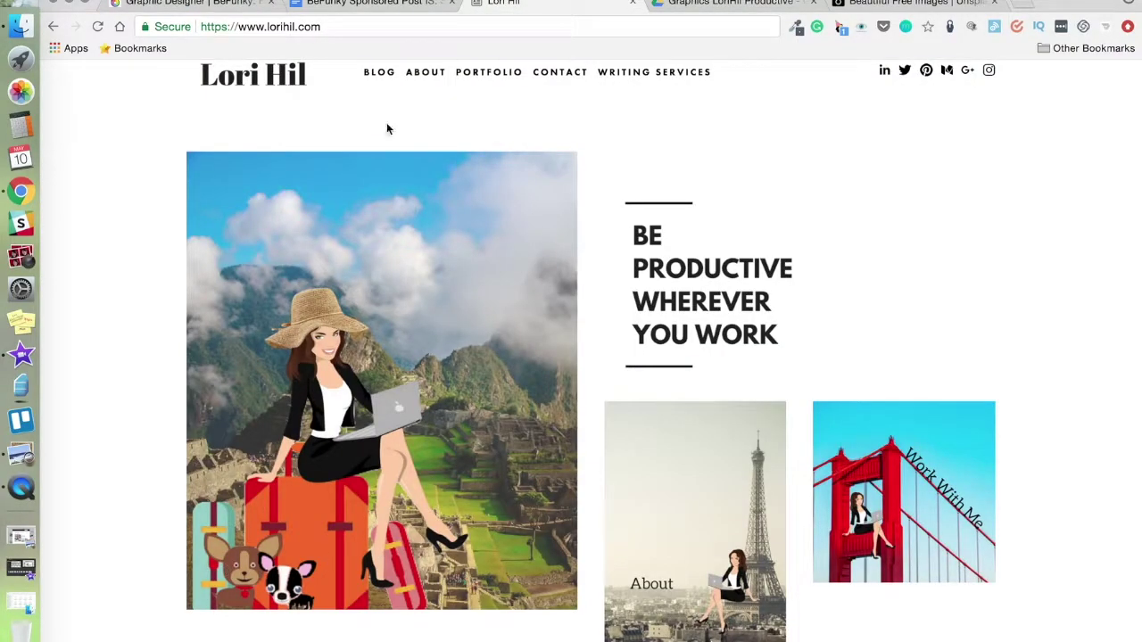
Enlarge the brown chihuahua and place it beside the black-and-white dog at the suitcases' base.
{"action": "left_click", "coordinate": [224, 8]}
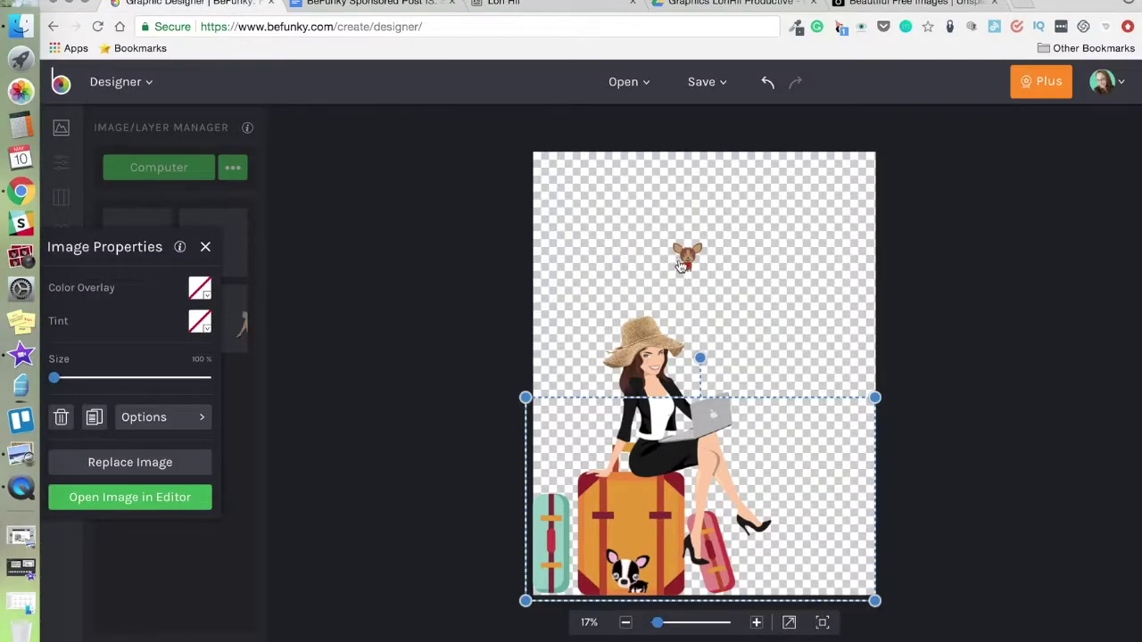
{"action": "left_click_drag", "start_coordinate": [669, 301], "coordinate": [585, 595]}
{"action": "left_click_drag", "start_coordinate": [560, 478], "coordinate": [415, 368]}
{"action": "left_click_drag", "start_coordinate": [556, 558], "coordinate": [580, 568]}
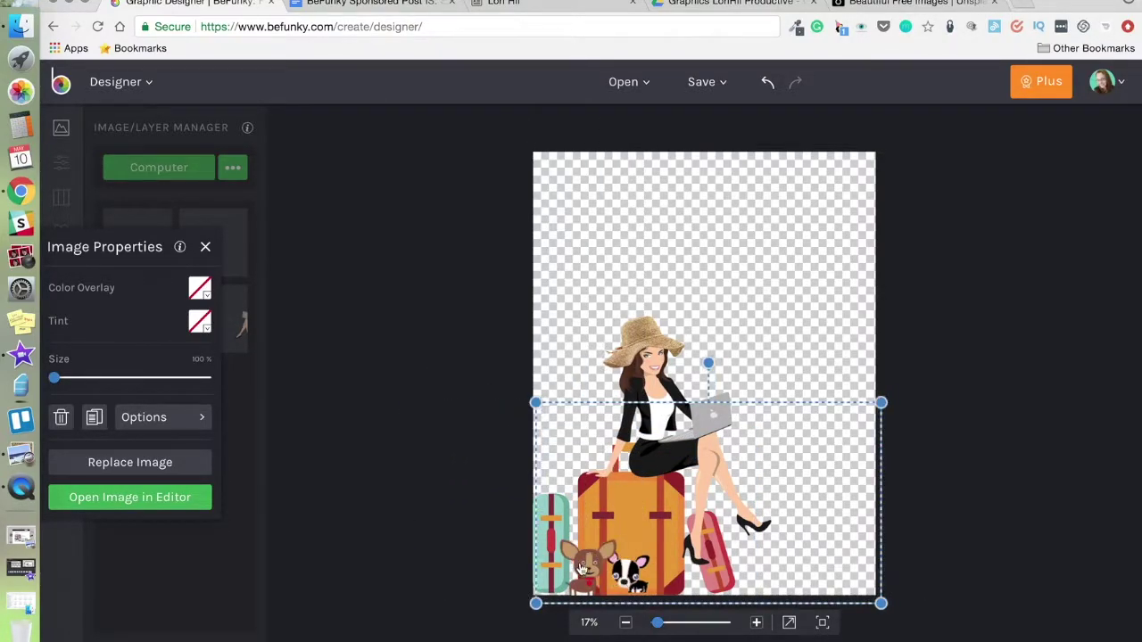
Send the brown chihuahua back one layer and deselect it.
{"action": "left_click", "coordinate": [164, 419]}
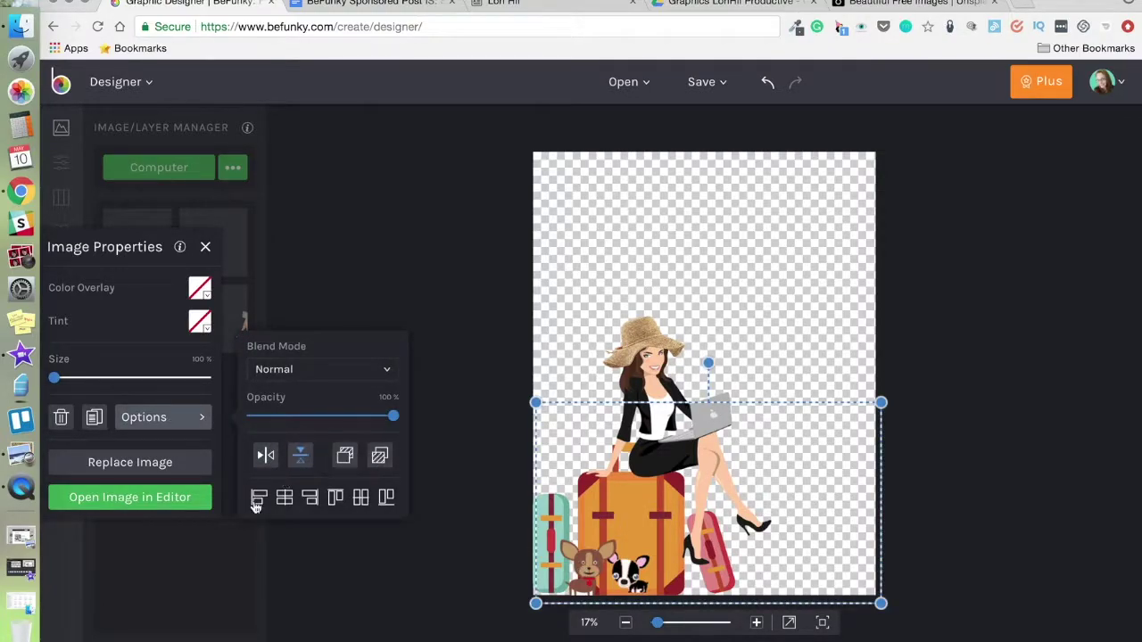
{"action": "left_click", "coordinate": [346, 457]}
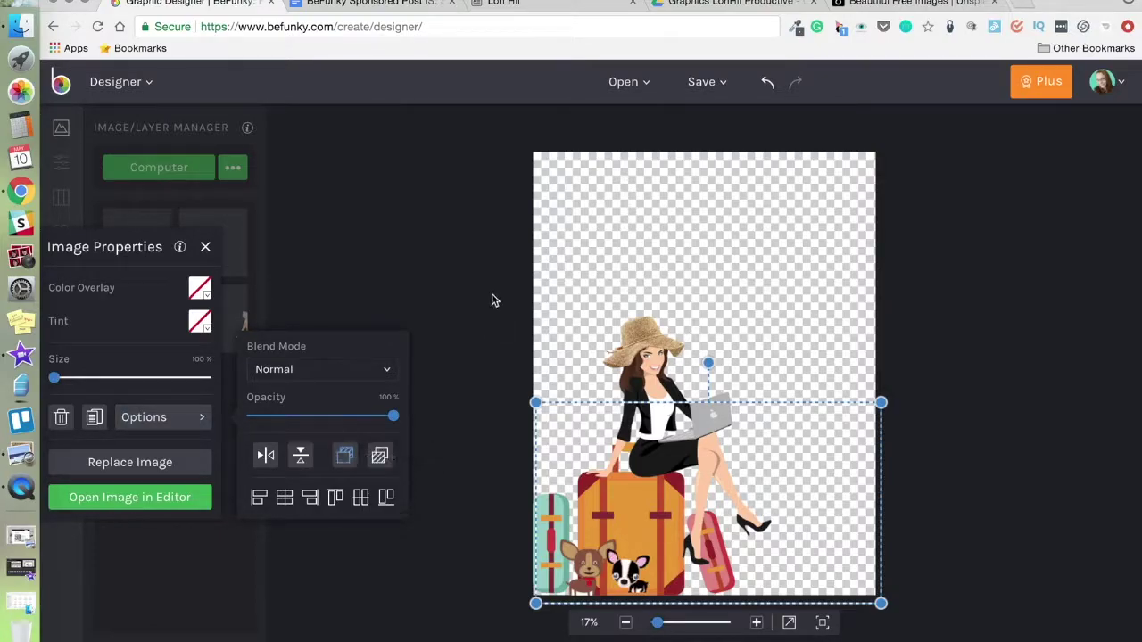
{"action": "left_click", "coordinate": [491, 301]}
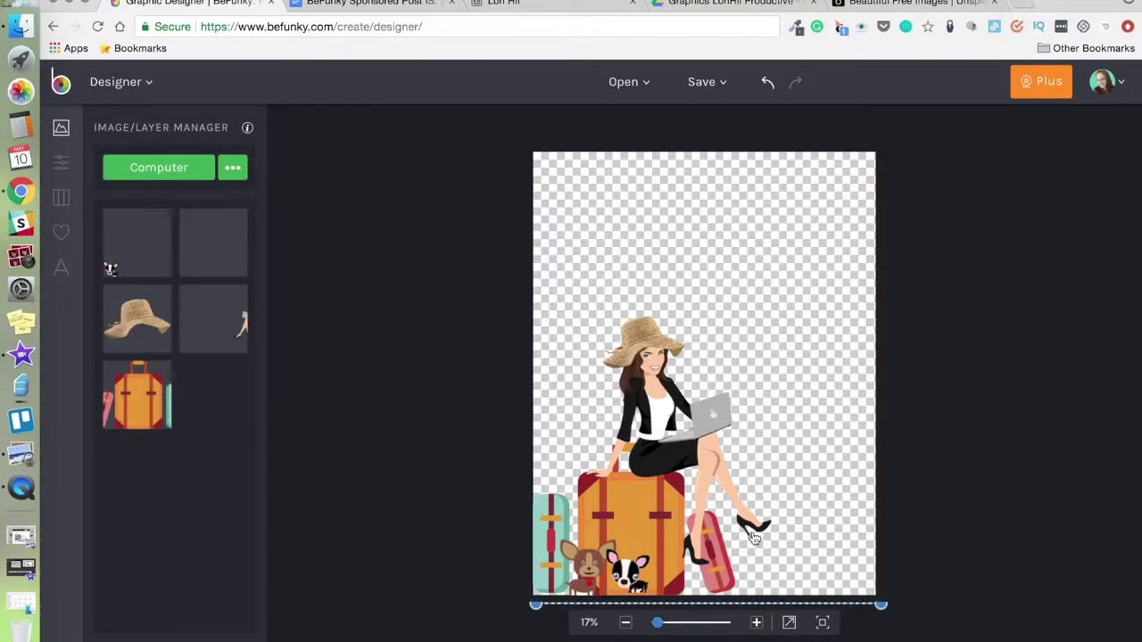
Compare the design with the traveller-on-luggage graphic over Machu Picchu on lorihil.com.
{"action": "left_click", "coordinate": [553, 3]}
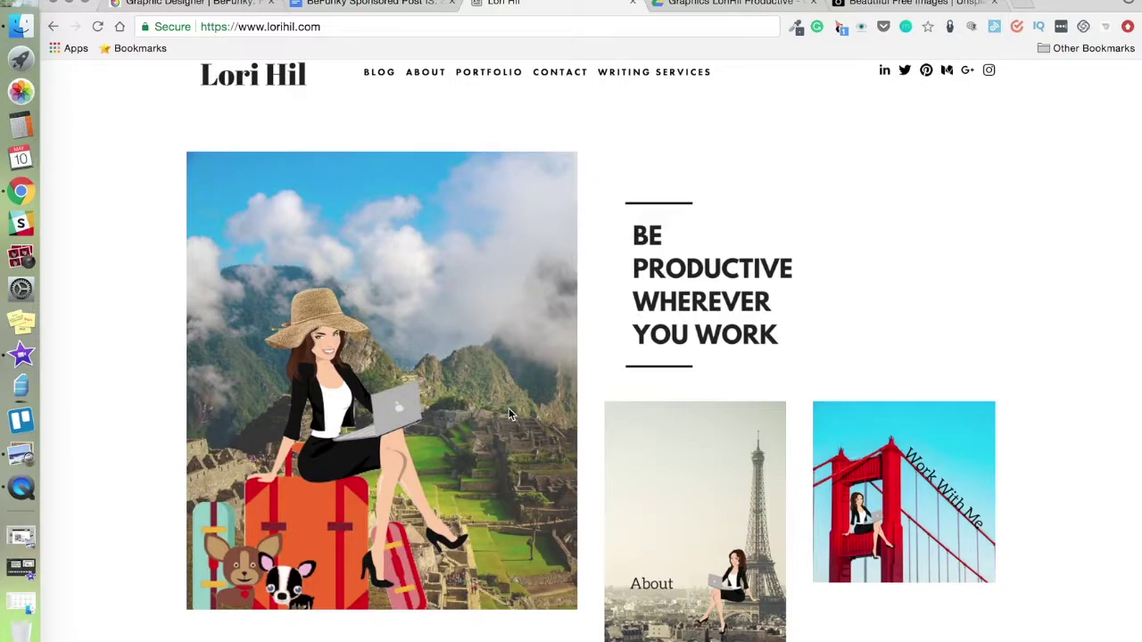
{"action": "left_click", "coordinate": [205, 3]}
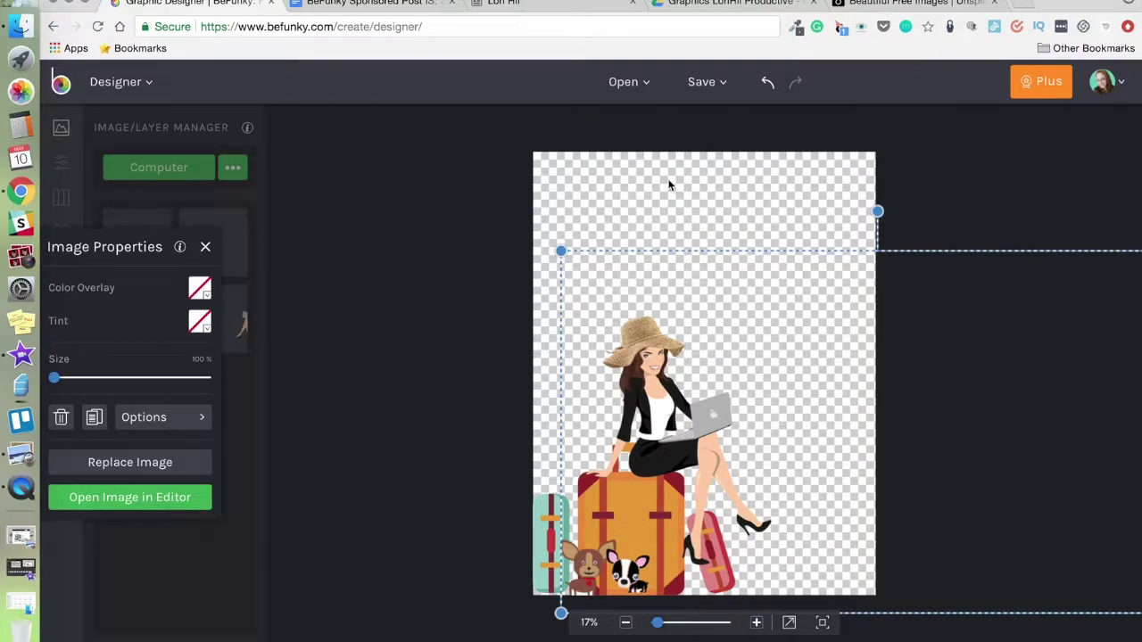
{"action": "left_click", "coordinate": [491, 196]}
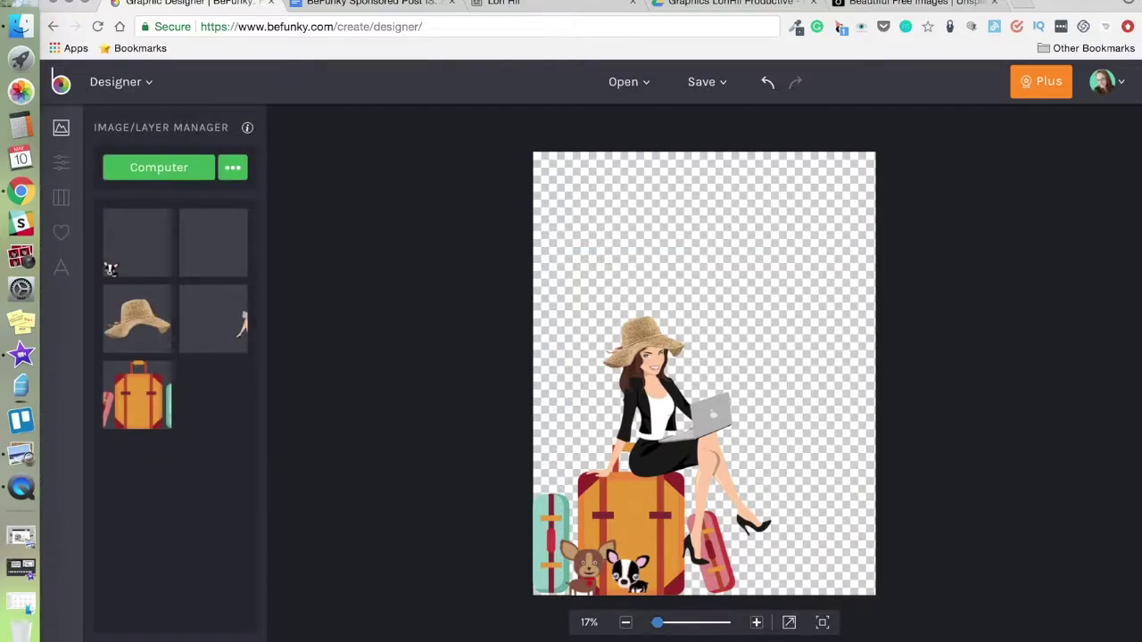
{"action": "left_click", "coordinate": [535, 3]}
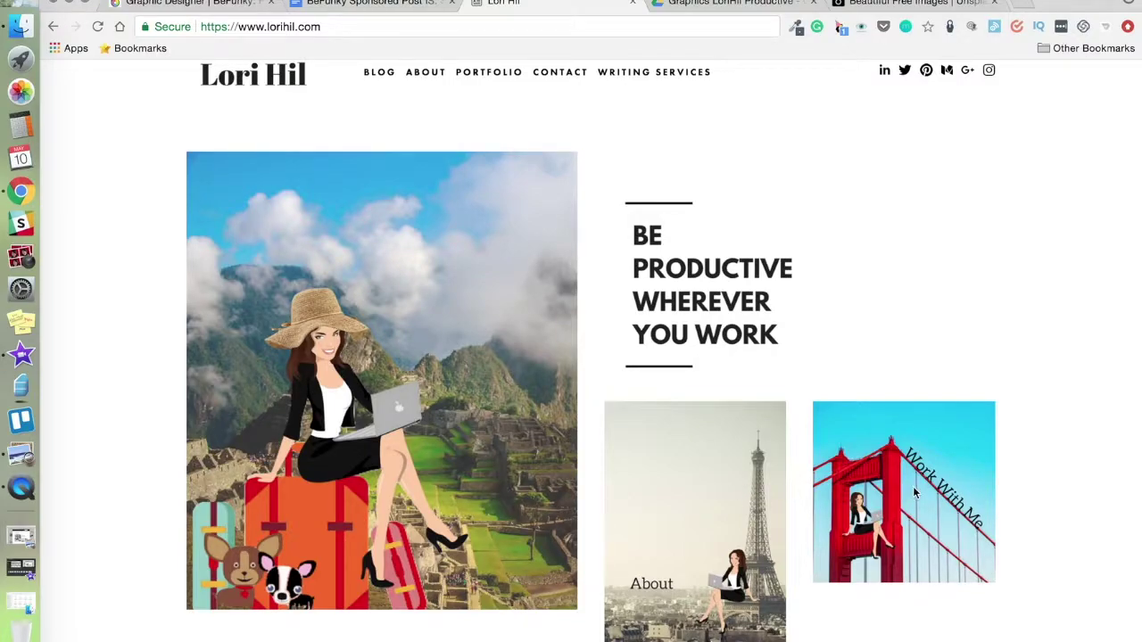
{"action": "scroll", "coordinate": [913, 486], "scroll_direction": "down", "scroll_amount": 1}
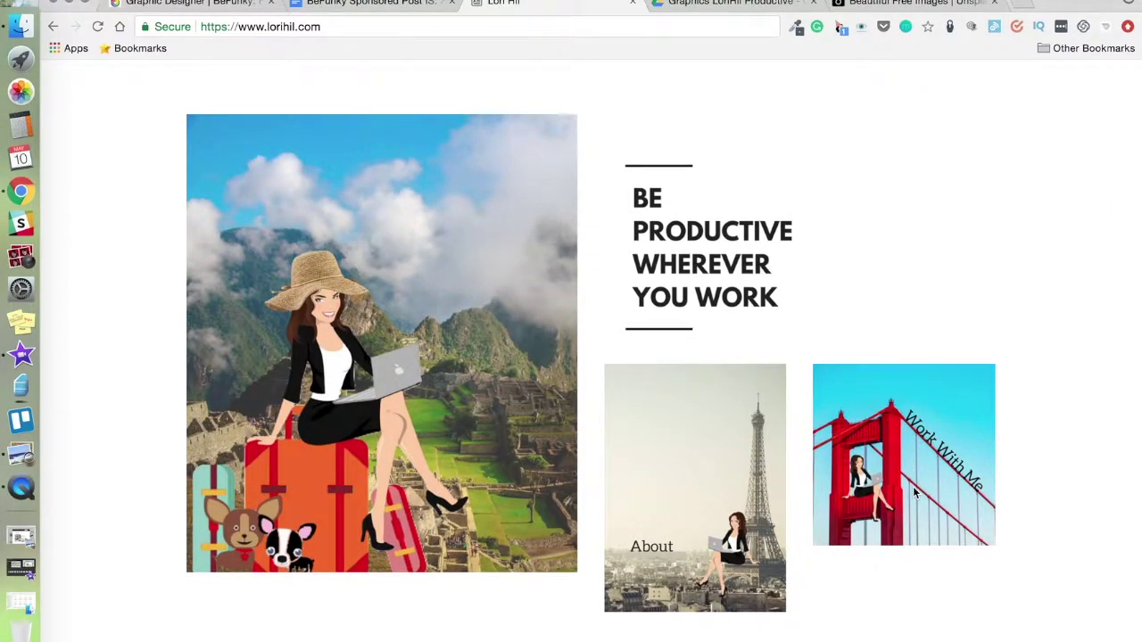